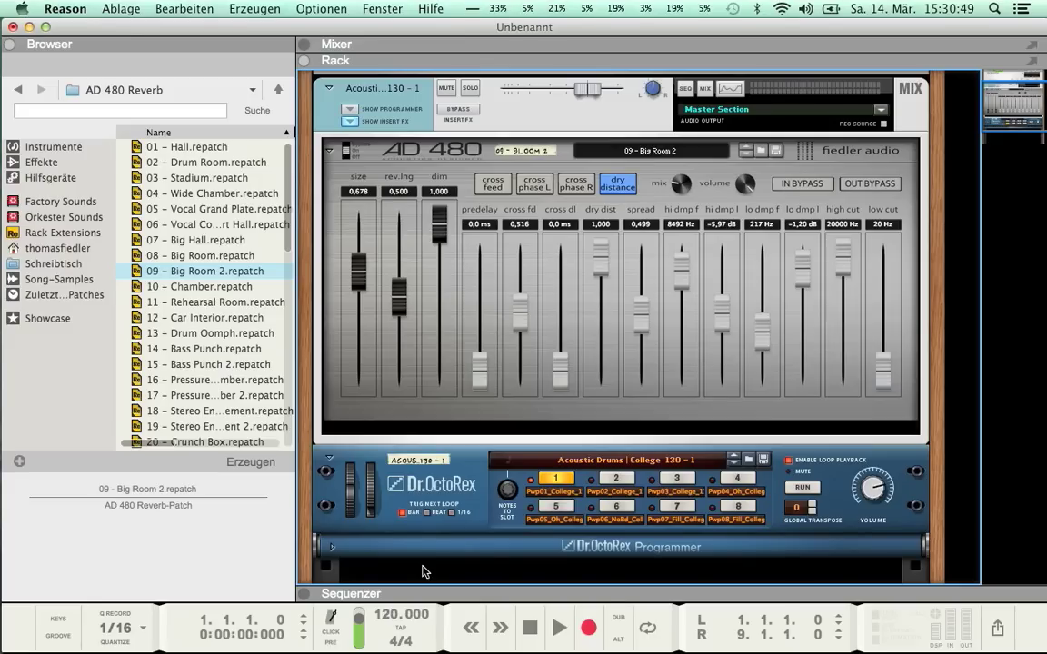
Get the drum loop ready to play through the AD 480's 09 - Big Room 2 patch.
{"action": "mouse_move", "coordinate": [357, 280]}
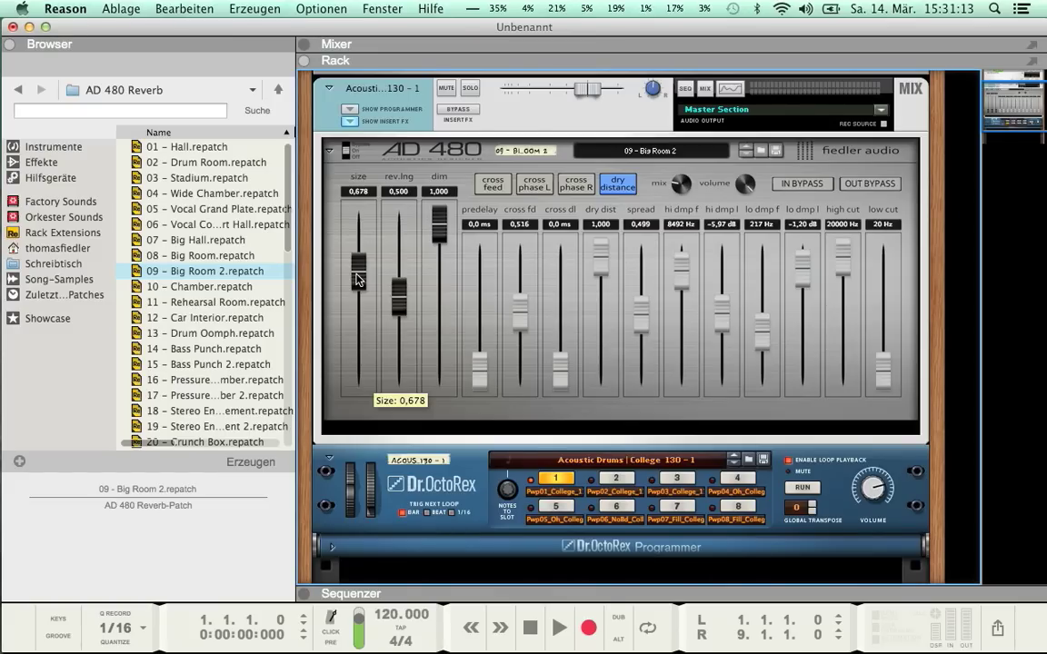
Play the loop, raise the AD 480 size from 0,678 to 0,704, then stop.
{"action": "key", "text": "space"}
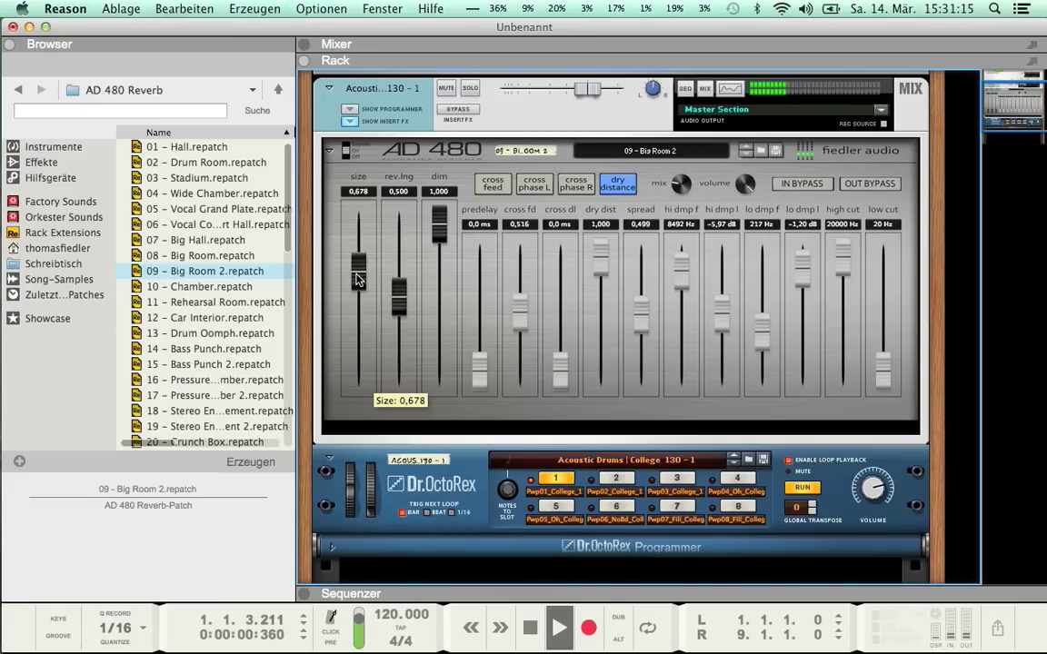
{"action": "mouse_move", "coordinate": [359, 280]}
{"action": "left_mouse_down"}
{"action": "mouse_move", "coordinate": [366, 240]}
{"action": "mouse_move", "coordinate": [357, 320]}
{"action": "mouse_move", "coordinate": [369, 264]}
{"action": "left_mouse_up"}
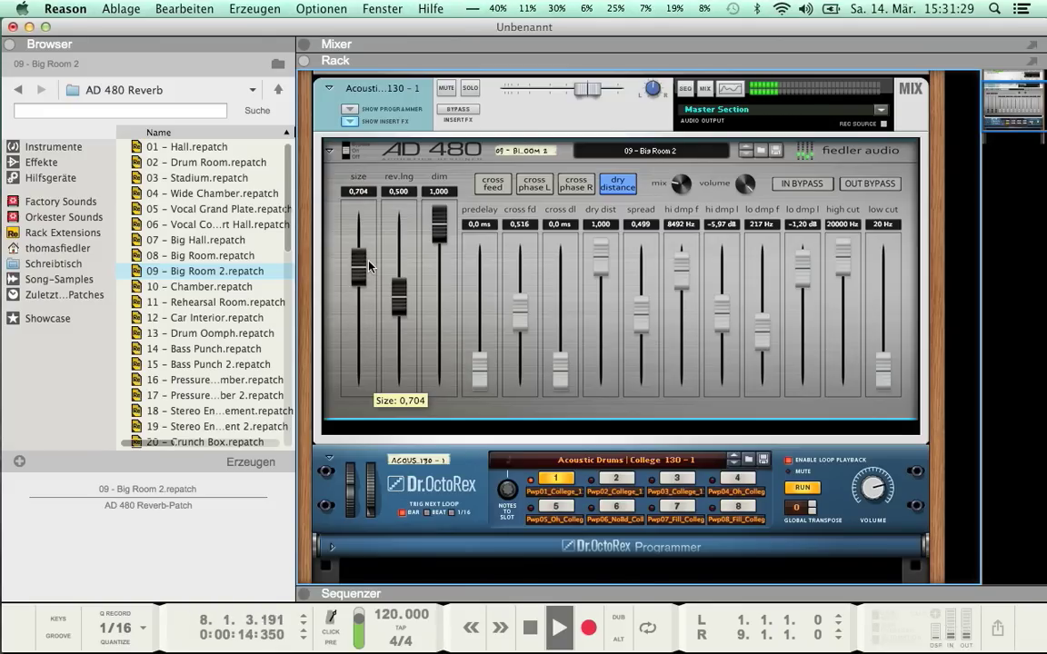
{"action": "key", "text": "space"}
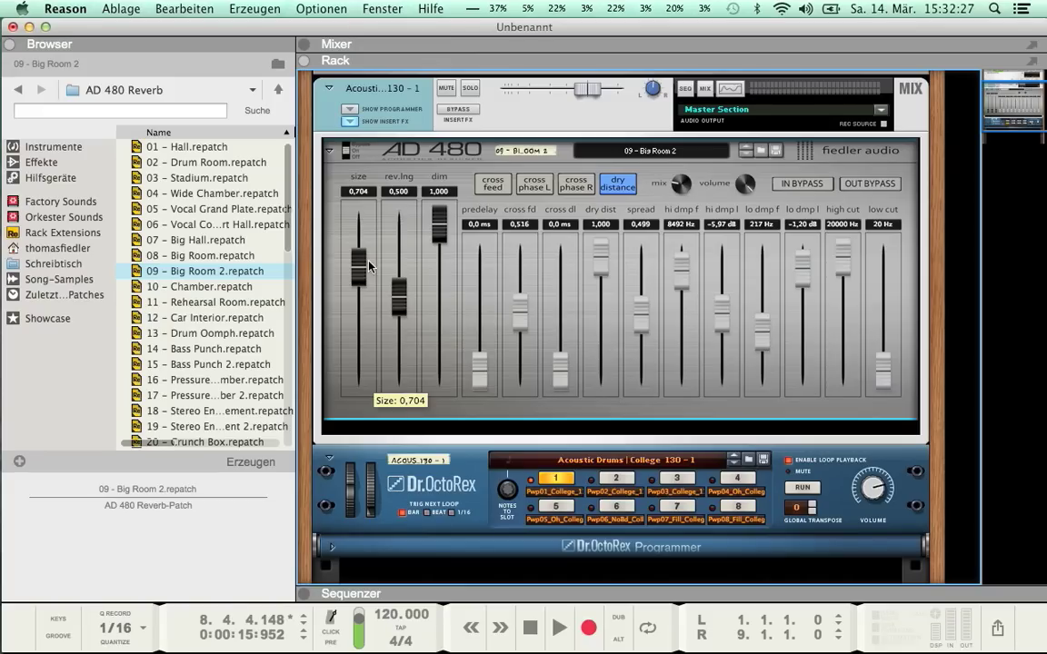
Shorten the reverb length to 0,522 while the loop plays.
{"action": "key", "text": "space"}
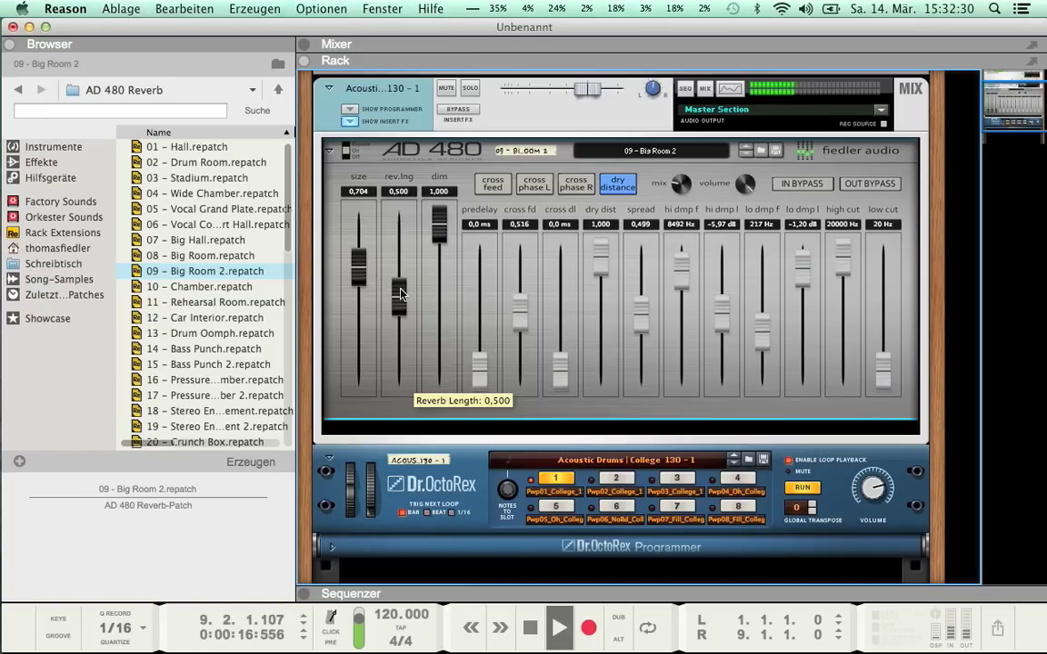
{"action": "mouse_move", "coordinate": [400, 297]}
{"action": "left_mouse_down"}
{"action": "mouse_move", "coordinate": [399, 344]}
{"action": "mouse_move", "coordinate": [405, 260]}
{"action": "mouse_move", "coordinate": [400, 289]}
{"action": "left_mouse_up"}
{"action": "key", "text": "space"}
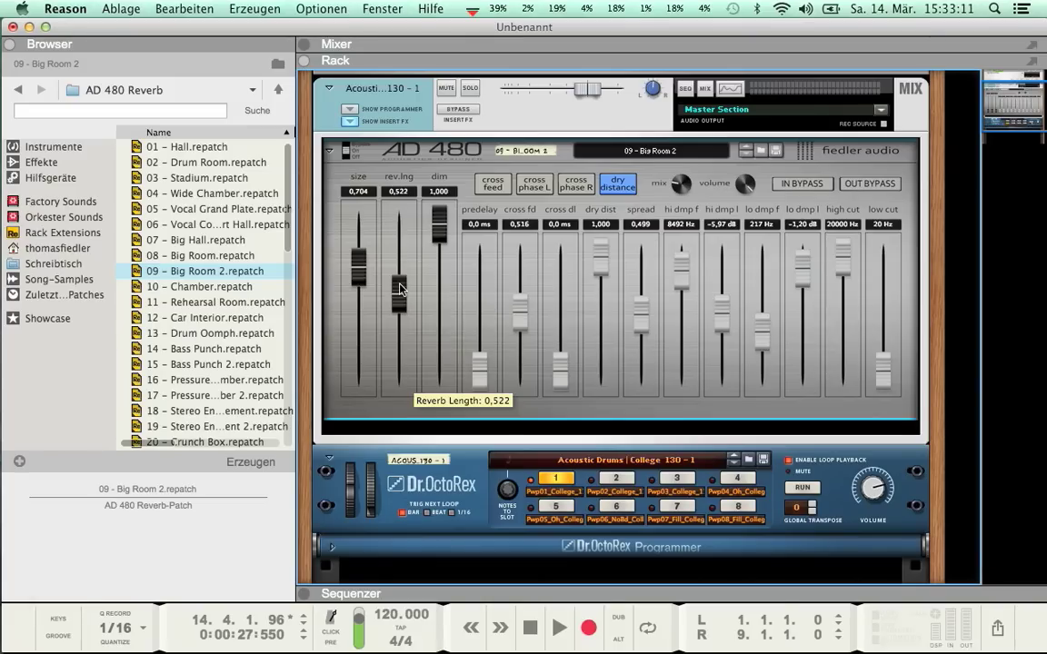
Audition a lower dimension during playback, return it to 1,000, and stop.
{"action": "key", "text": "space"}
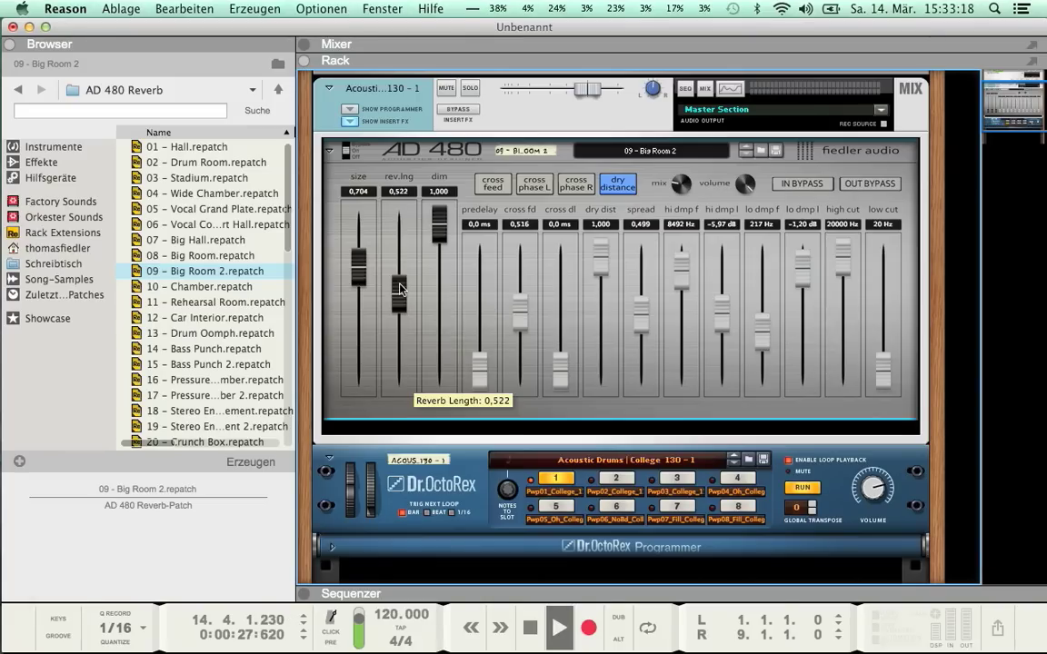
{"action": "left_click_drag", "start_coordinate": [439, 222], "coordinate": [448, 411]}
{"action": "left_click_drag", "start_coordinate": [439, 365], "coordinate": [442, 208]}
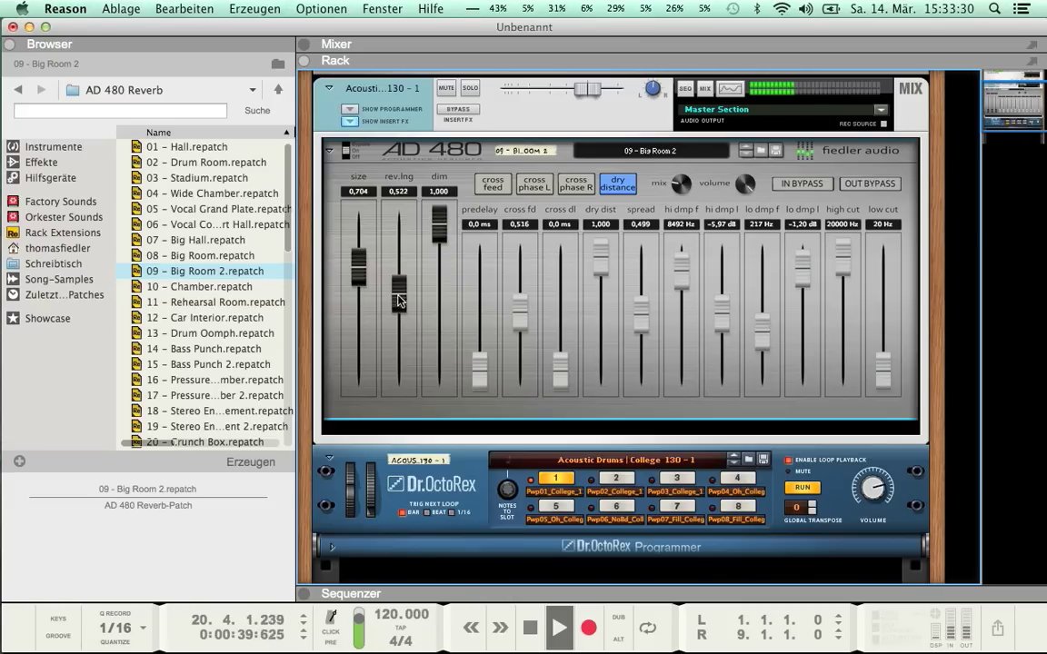
{"action": "mouse_move", "coordinate": [398, 298]}
{"action": "key", "text": "space"}
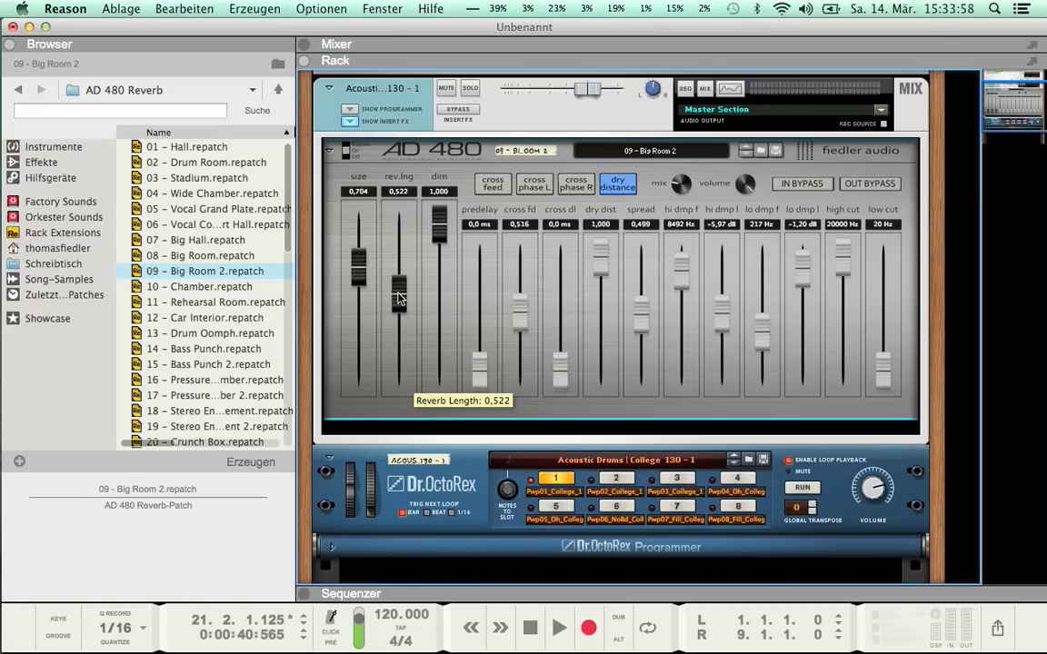
{"action": "key", "text": "space"}
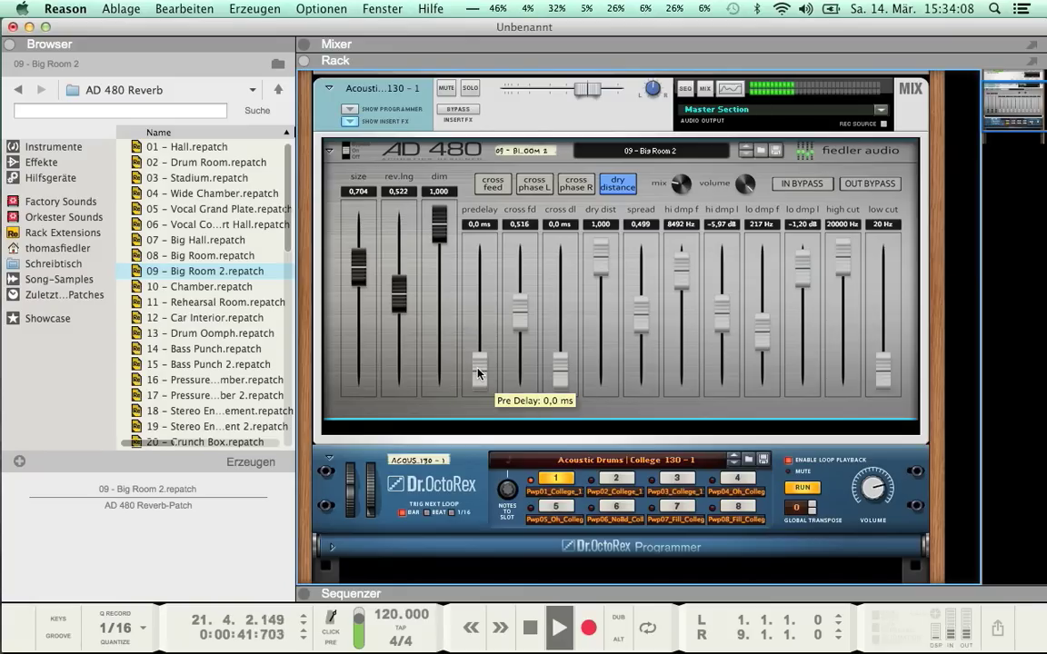
{"action": "mouse_move", "coordinate": [478, 372]}
{"action": "left_mouse_down"}
{"action": "mouse_move", "coordinate": [487, 281]}
{"action": "mouse_move", "coordinate": [471, 376]}
{"action": "left_mouse_up"}
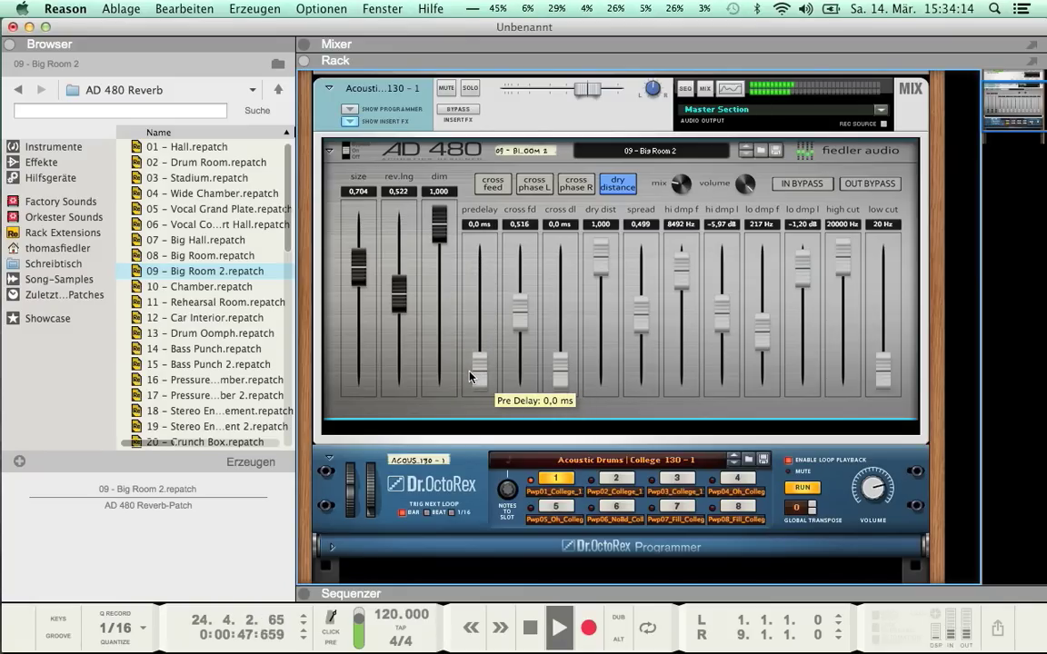
{"action": "key", "text": "space"}
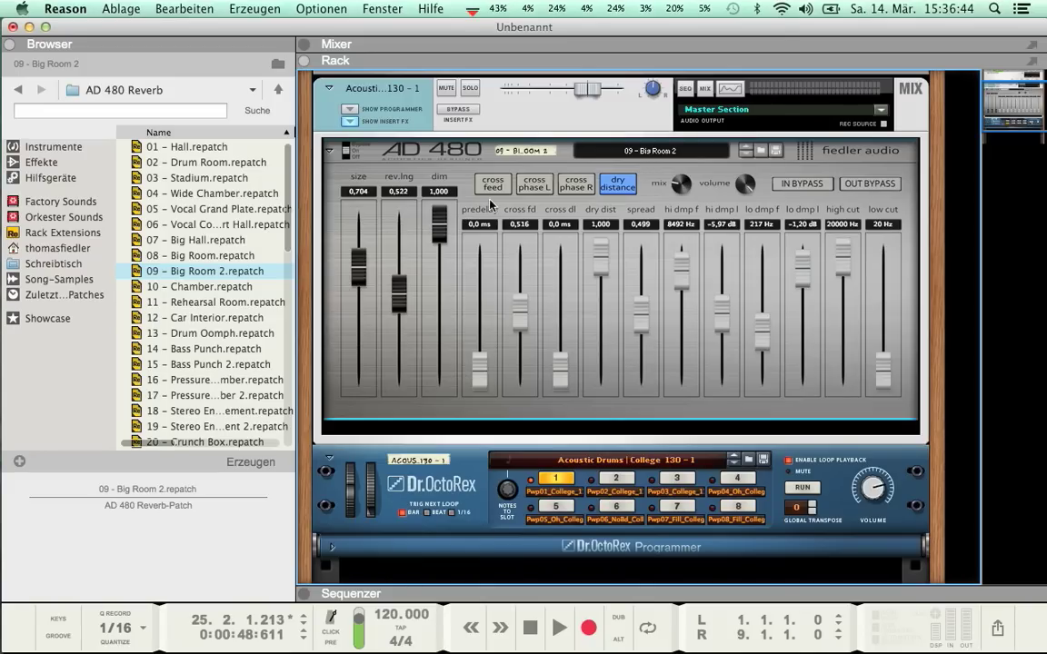
Enable cross feed at 1,000, A/B it during playback, then turn the rack around.
{"action": "left_click", "coordinate": [492, 183]}
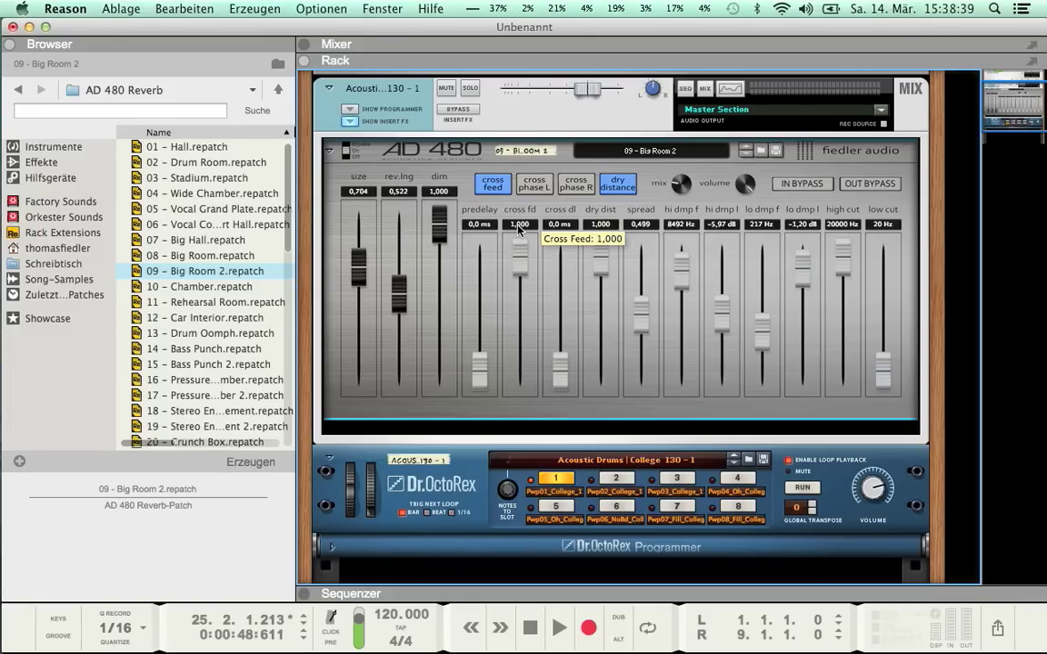
{"action": "key", "text": "space"}
{"action": "left_click", "coordinate": [486, 182]}
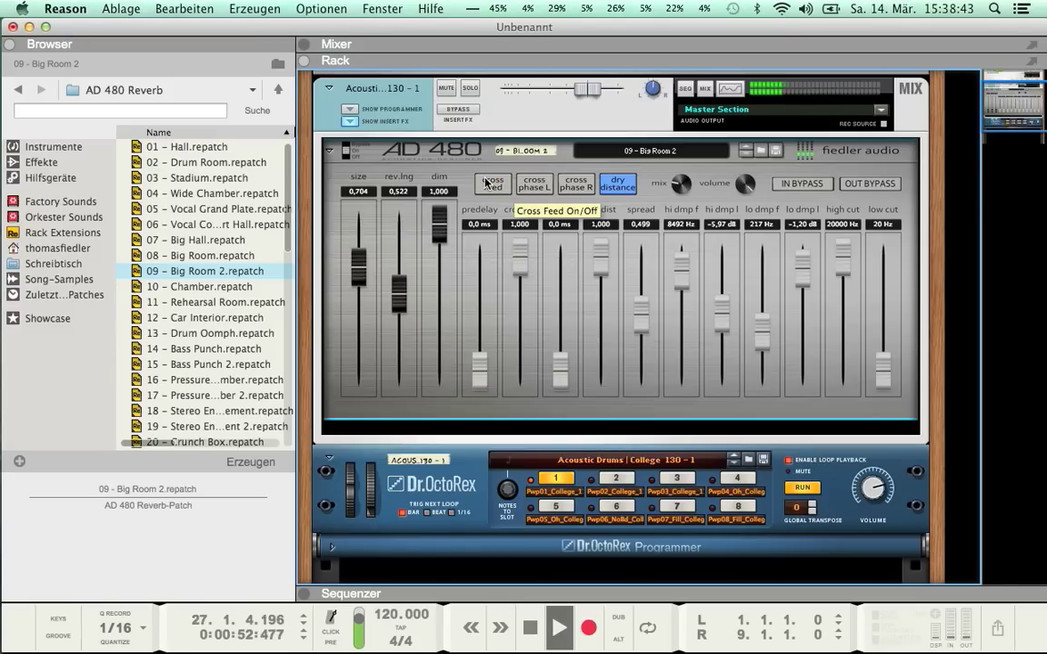
{"action": "left_click", "coordinate": [486, 182]}
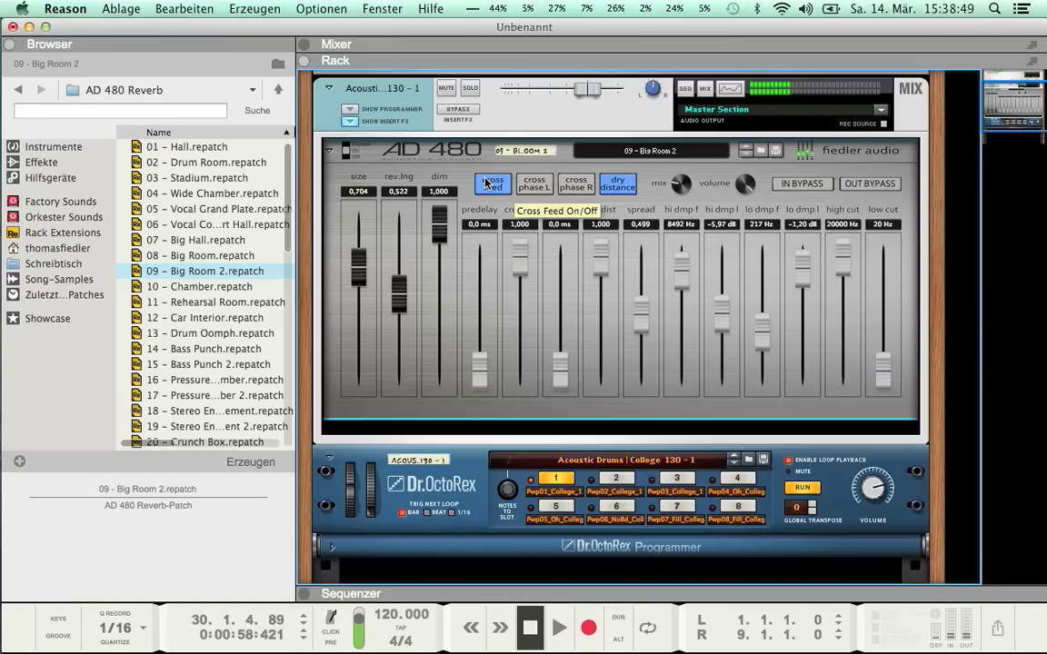
{"action": "key", "text": "space"}
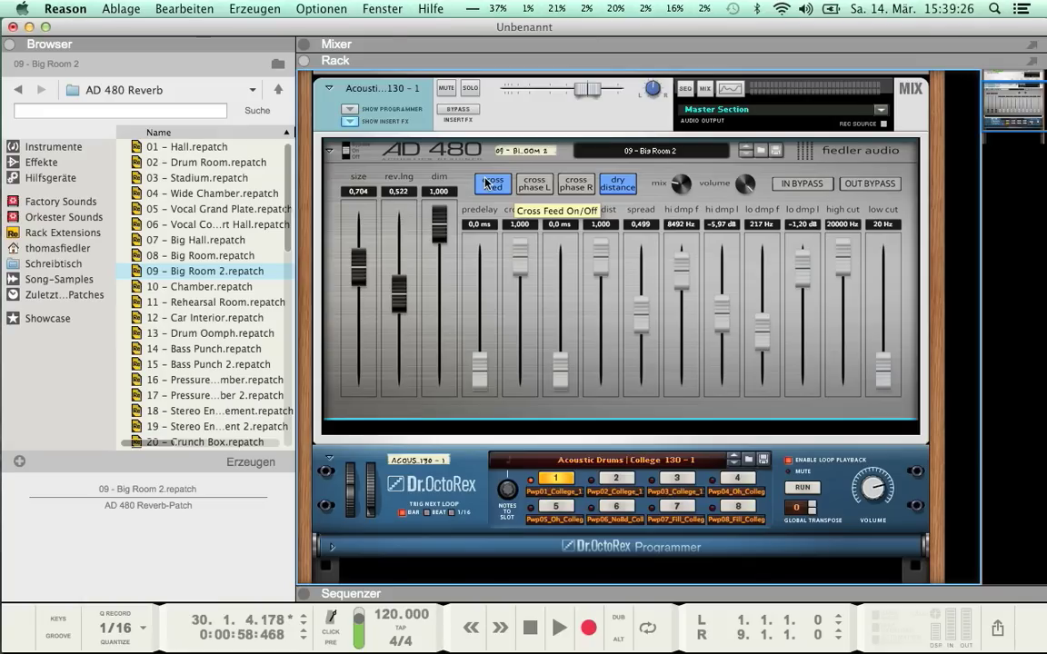
{"action": "key", "text": "Tab"}
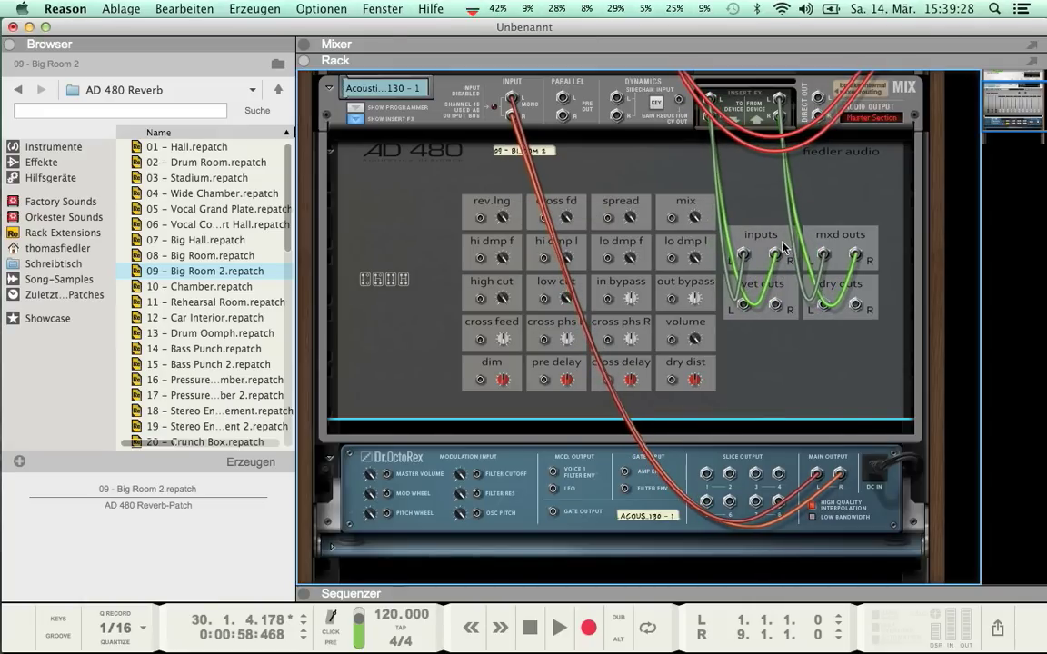
Check the rear-panel cables, return to the front panels, and briefly play the loop.
{"action": "left_click_drag", "start_coordinate": [779, 258], "coordinate": [779, 301]}
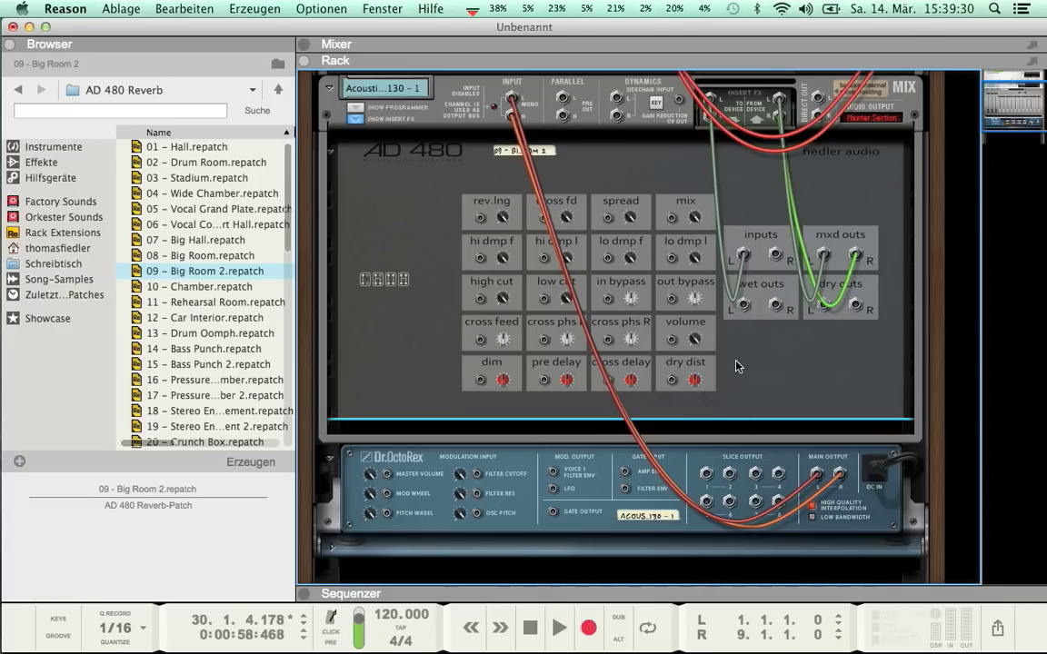
{"action": "key", "text": "Tab"}
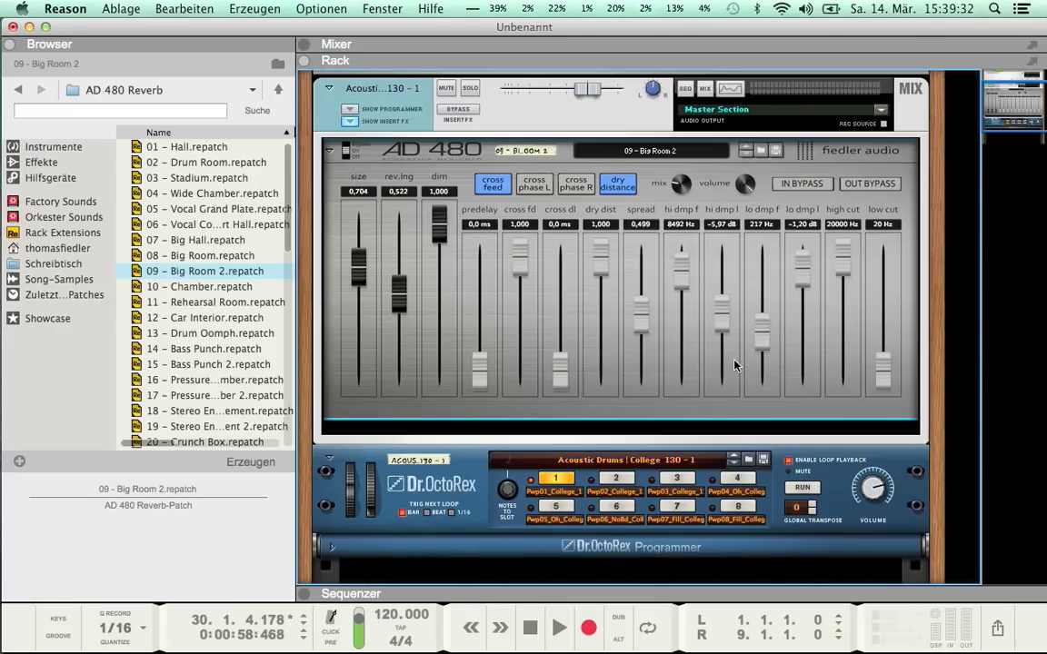
{"action": "key", "text": "space"}
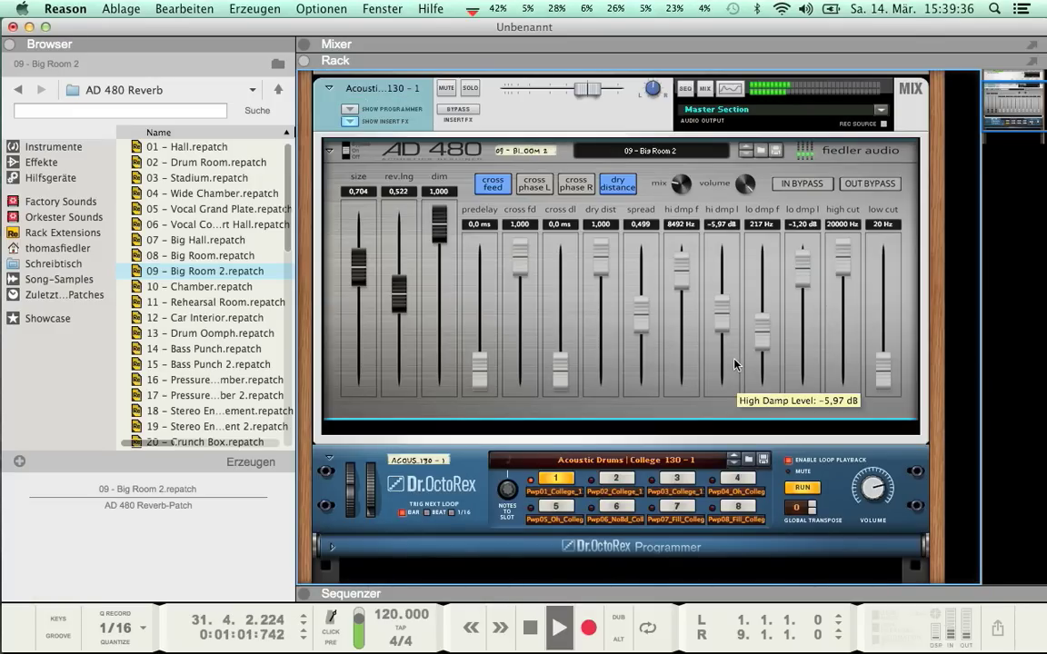
{"action": "key", "text": "space"}
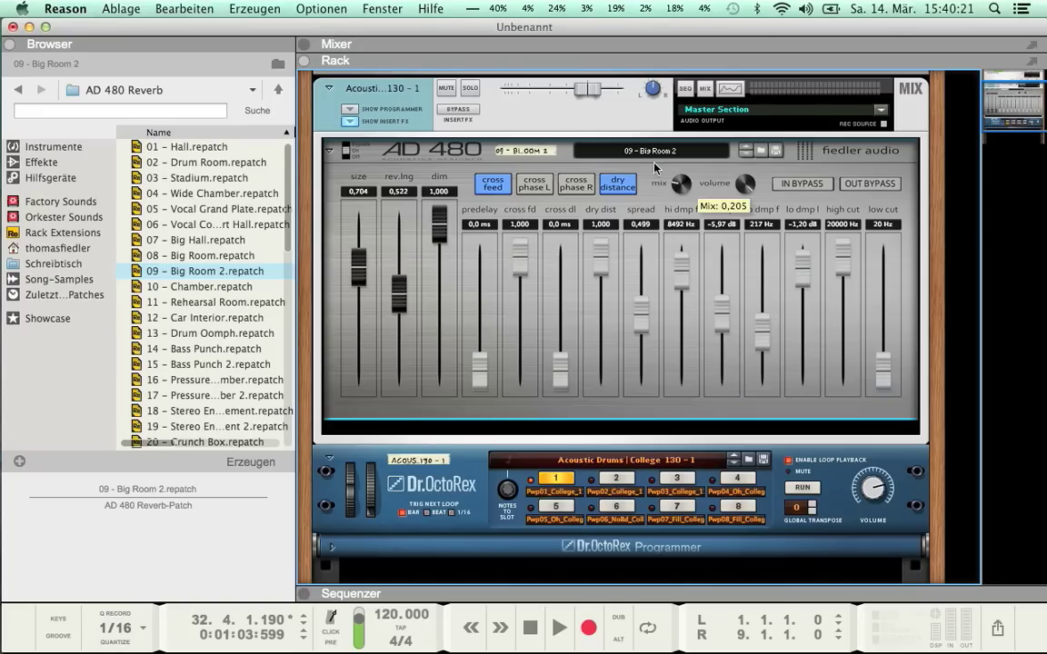
Turn the reverb mix down from fully wet while the loop plays.
{"action": "key", "text": "space"}
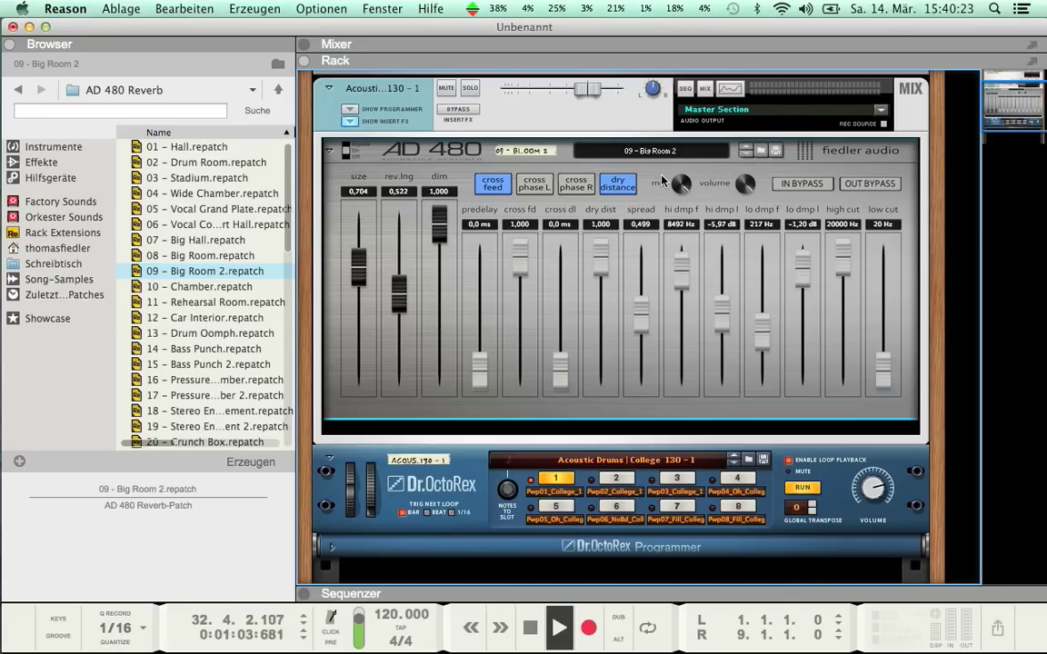
{"action": "mouse_move", "coordinate": [678, 184]}
{"action": "left_mouse_down"}
{"action": "mouse_move", "coordinate": [672, 227]}
{"action": "mouse_move", "coordinate": [684, 182]}
{"action": "left_mouse_up"}
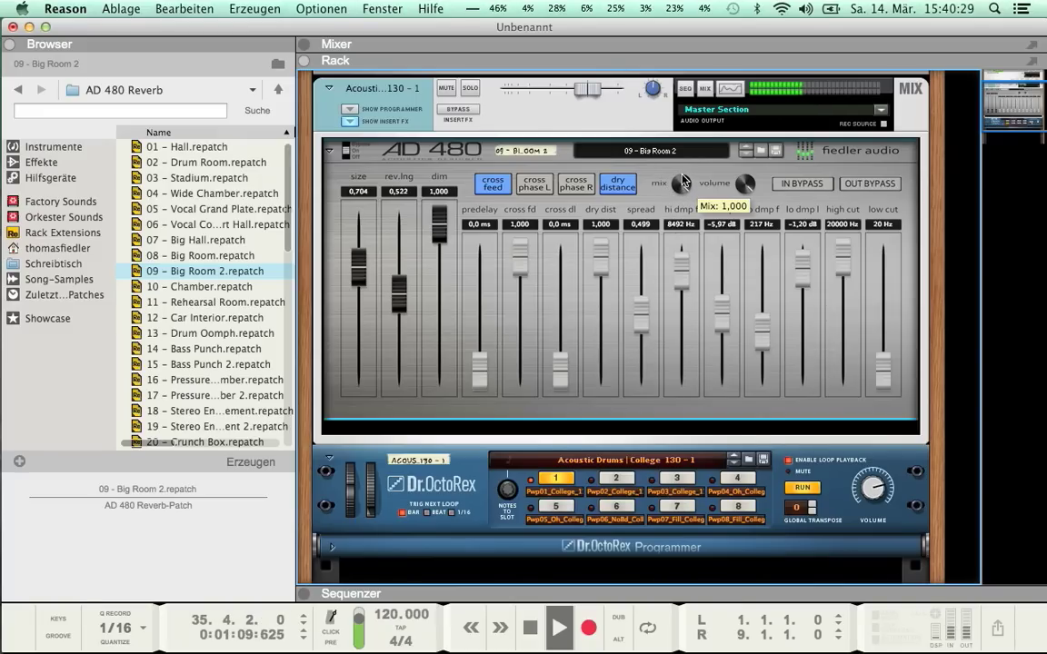
{"action": "left_click_drag", "start_coordinate": [683, 182], "coordinate": [681, 211]}
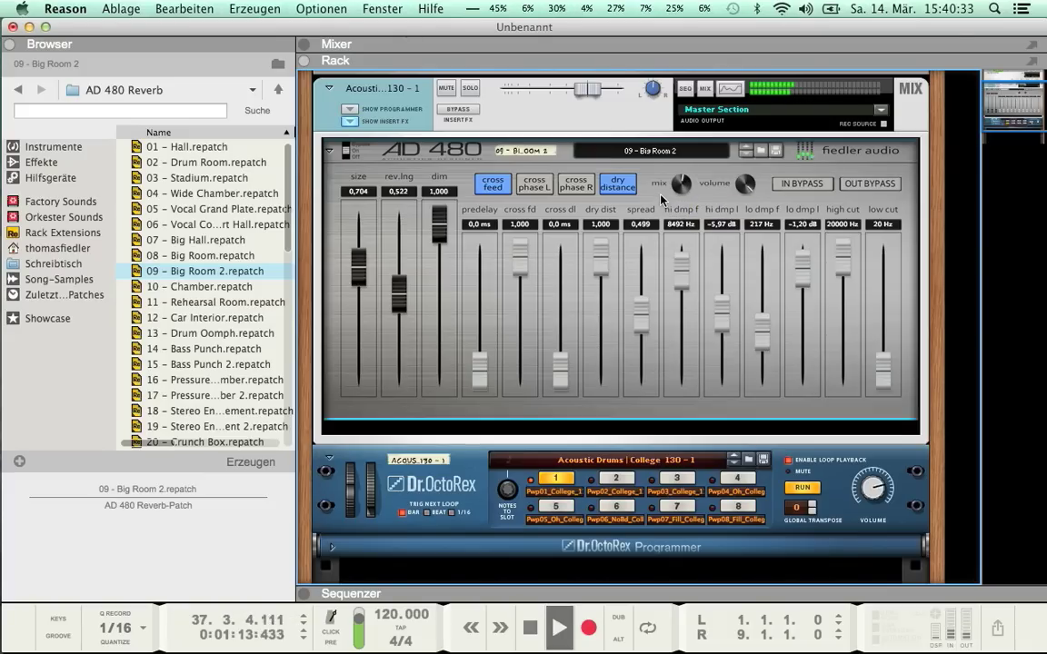
{"action": "key", "text": "space"}
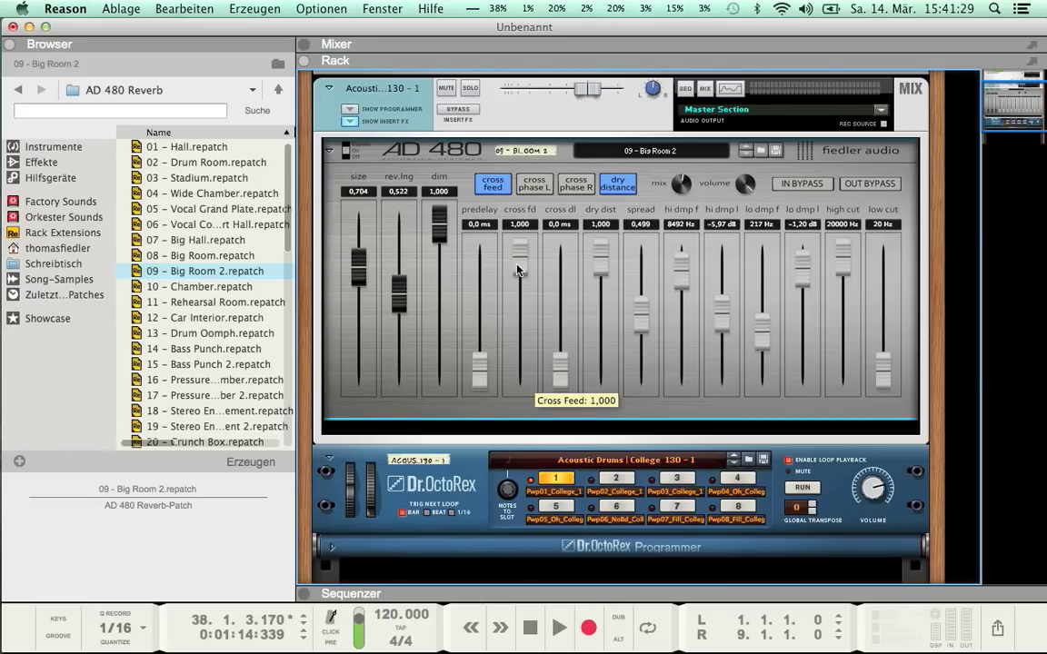
Audition a lower cross feed amount, then replay with cross feed at 1,000.
{"action": "key", "text": "space"}
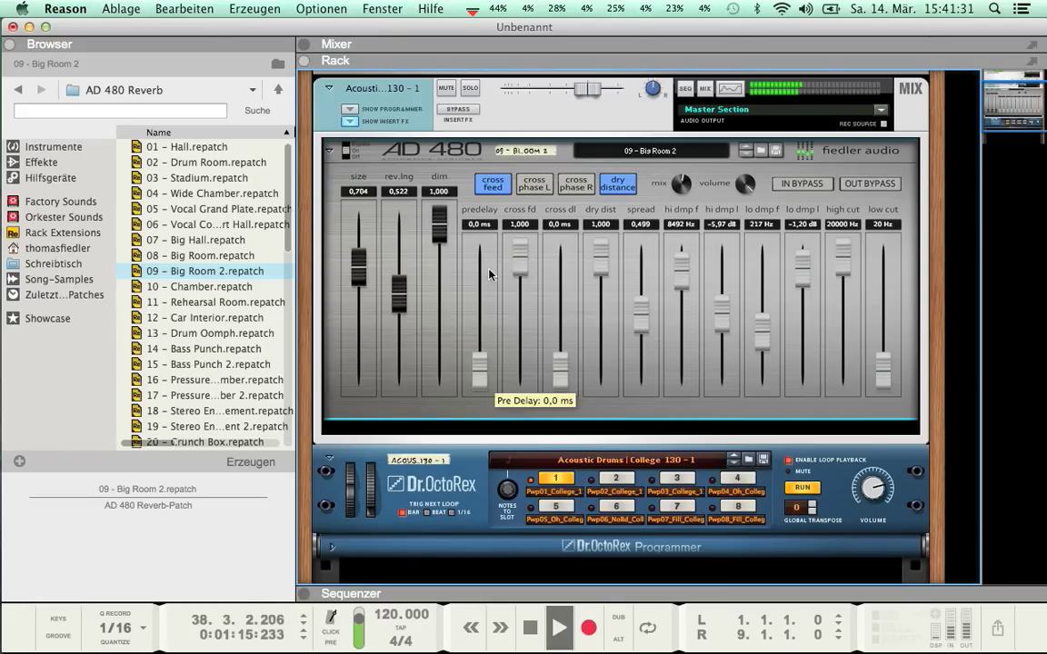
{"action": "mouse_move", "coordinate": [521, 275]}
{"action": "left_mouse_down"}
{"action": "mouse_move", "coordinate": [520, 392]}
{"action": "mouse_move", "coordinate": [536, 262]}
{"action": "mouse_move", "coordinate": [526, 258]}
{"action": "left_mouse_up"}
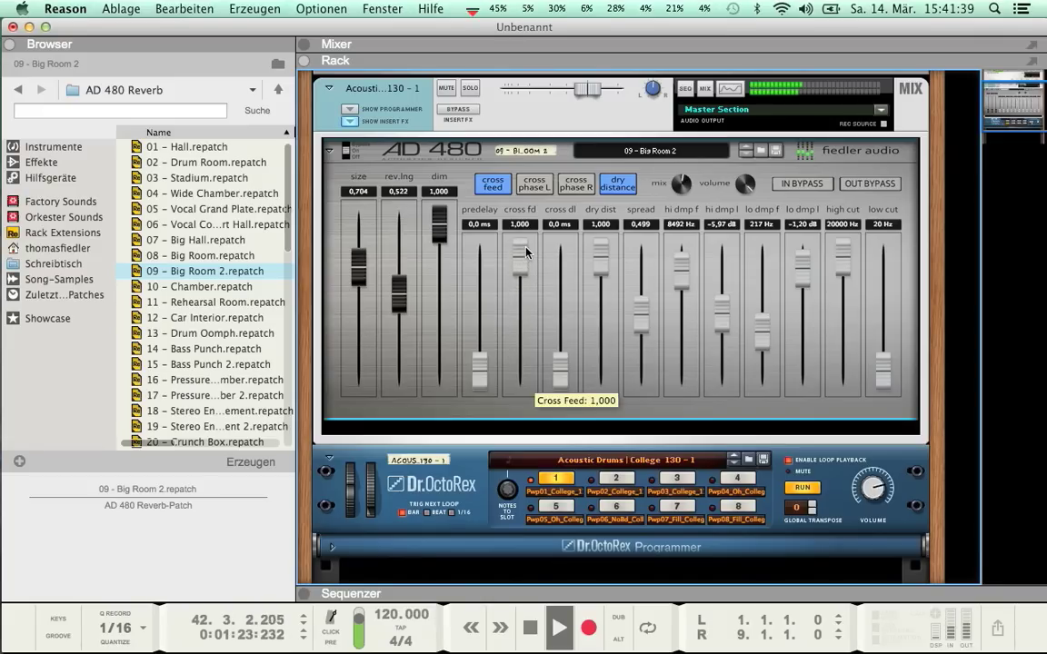
{"action": "key", "text": "space"}
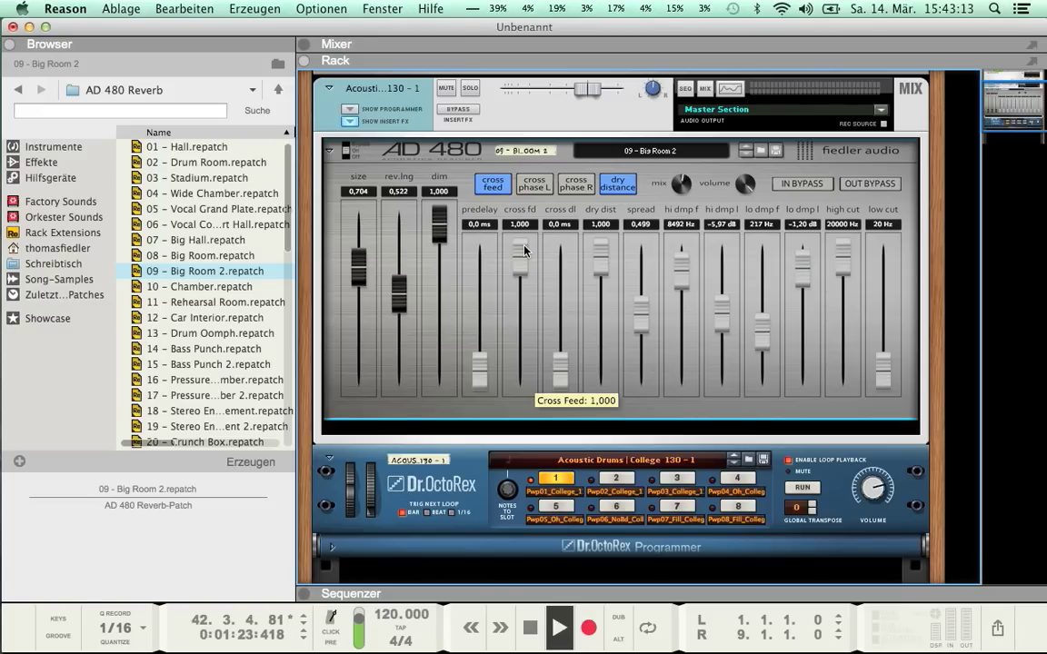
{"action": "key", "text": "space"}
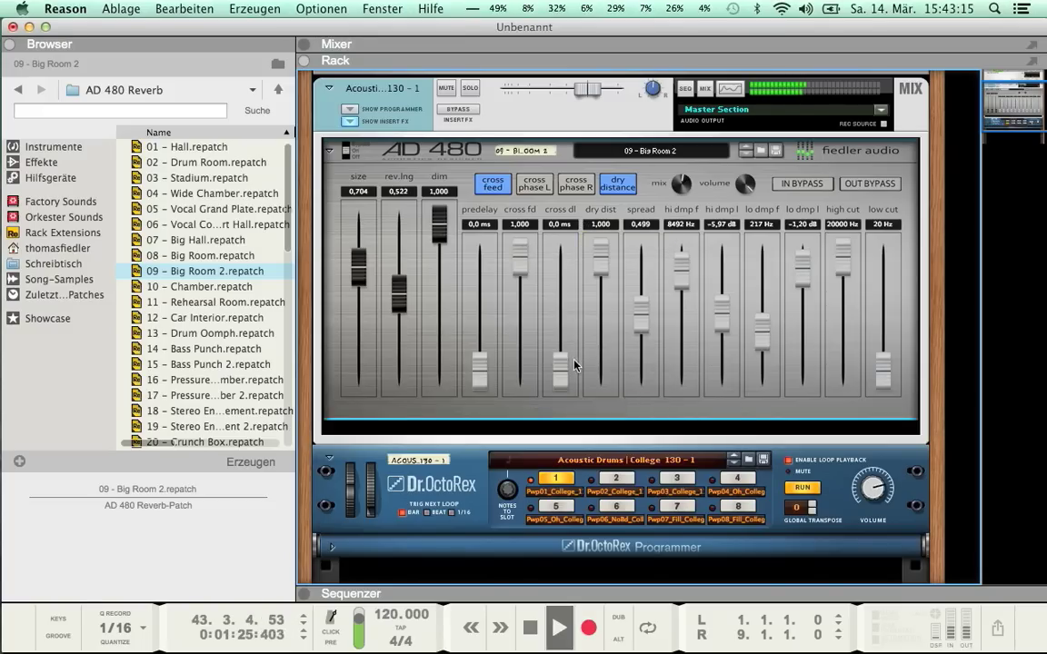
Sweep the cross delay up and down during playback, settling at 21,6 ms.
{"action": "left_click_drag", "start_coordinate": [561, 367], "coordinate": [566, 351]}
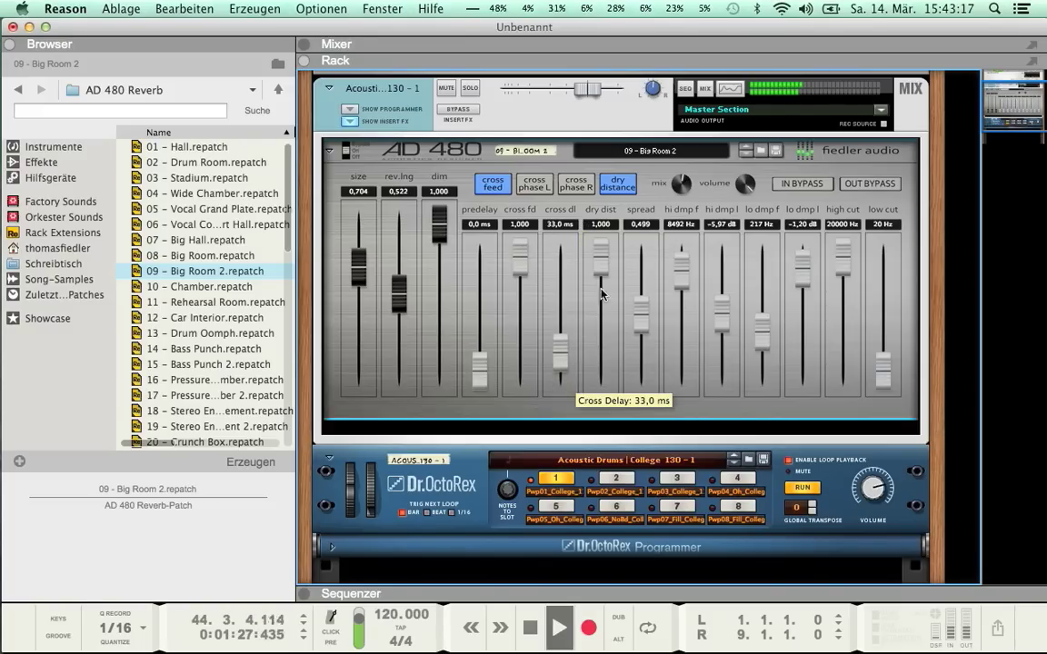
{"action": "left_click_drag", "start_coordinate": [676, 192], "coordinate": [671, 187]}
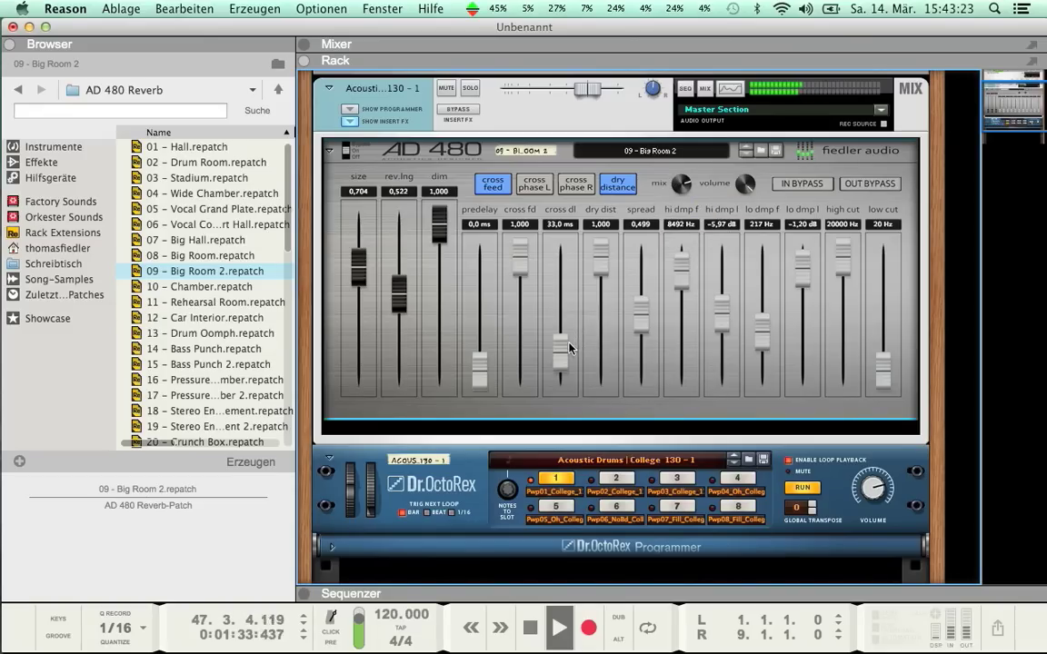
{"action": "left_click_drag", "start_coordinate": [561, 351], "coordinate": [581, 256]}
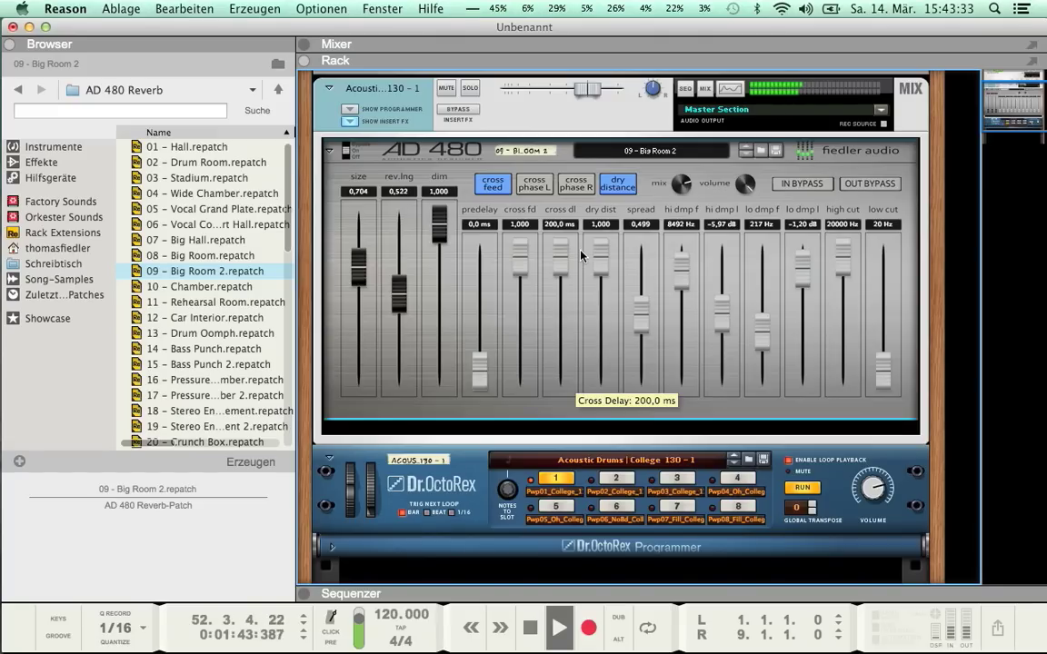
{"action": "left_click_drag", "start_coordinate": [582, 256], "coordinate": [585, 361]}
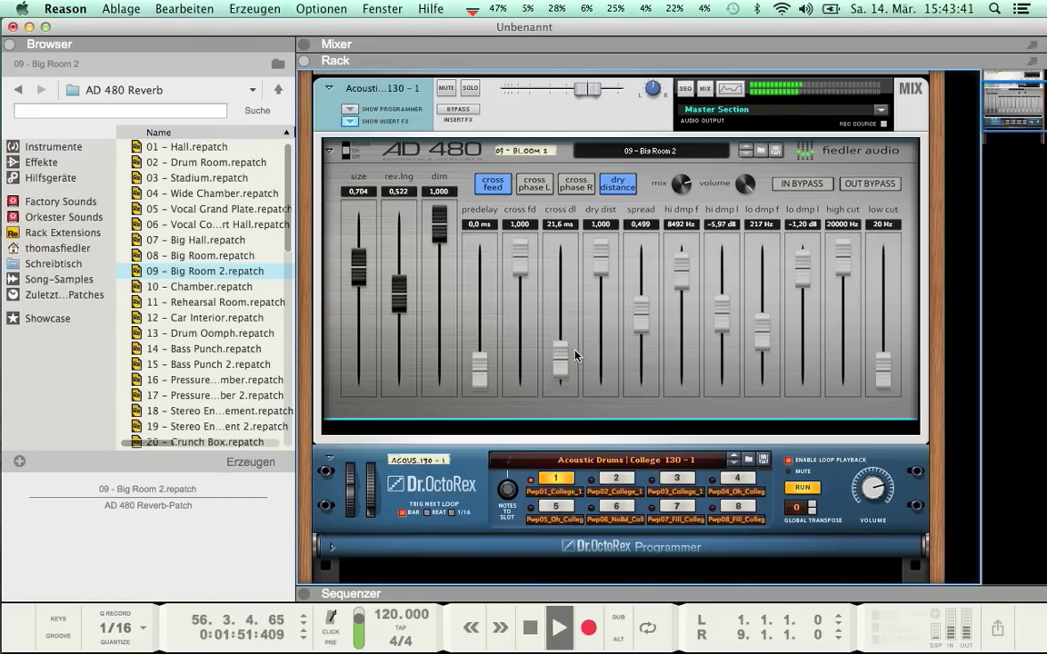
{"action": "mouse_move", "coordinate": [522, 272]}
{"action": "left_mouse_down"}
{"action": "mouse_move", "coordinate": [528, 298]}
{"action": "mouse_move", "coordinate": [534, 265]}
{"action": "left_mouse_up"}
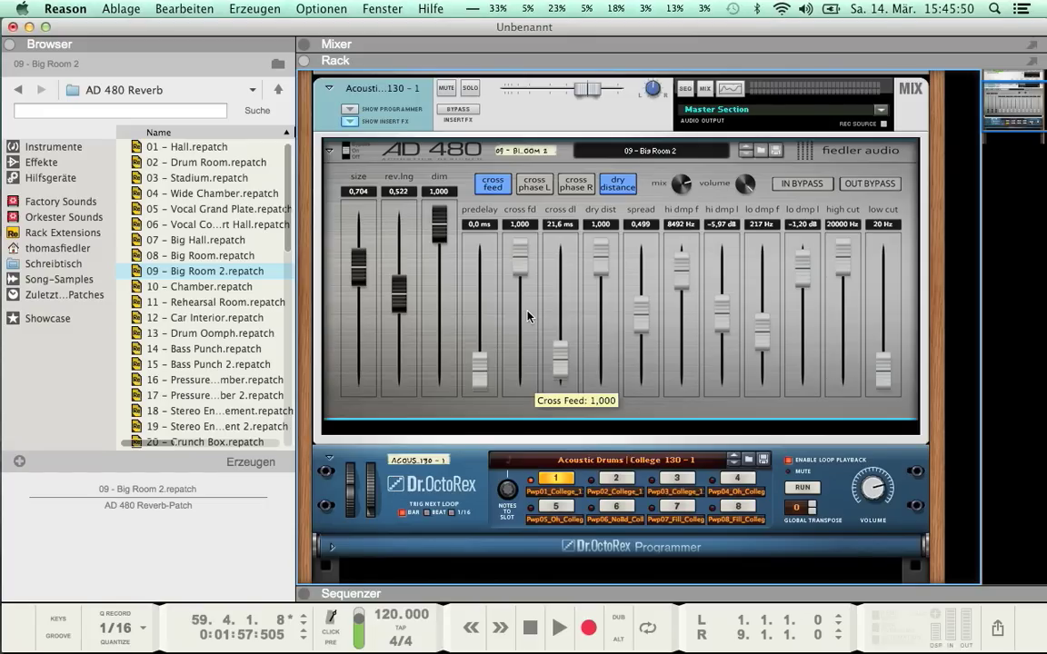
Trace the reverb's insert cabling on the rear, then reset cross delay to 0,0 ms.
{"action": "key", "text": "Tab"}
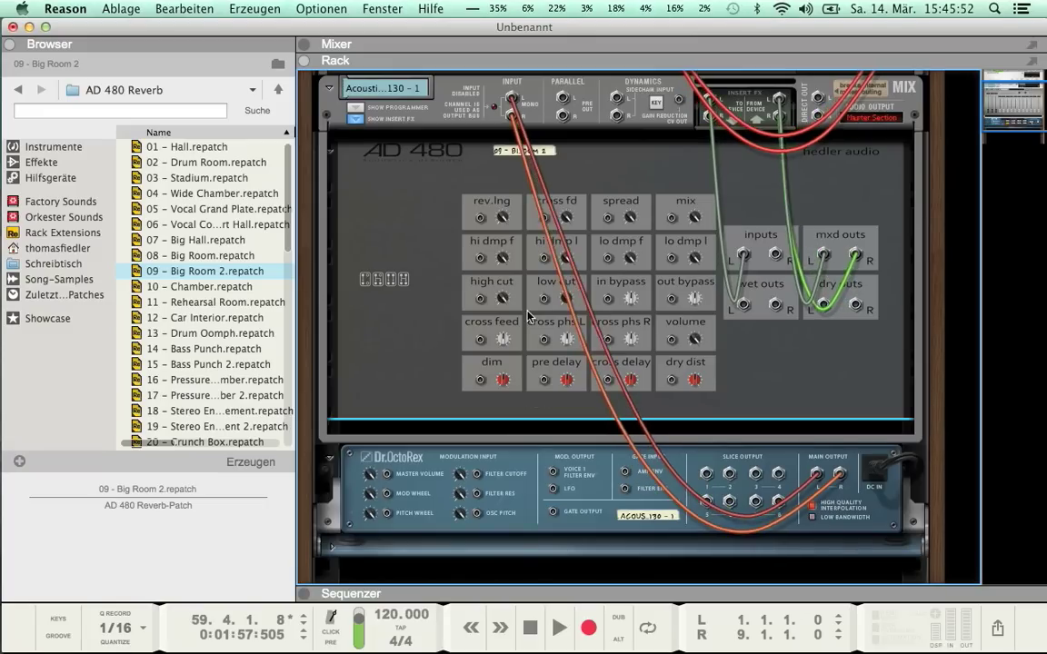
{"action": "left_click_drag", "start_coordinate": [712, 118], "coordinate": [776, 257]}
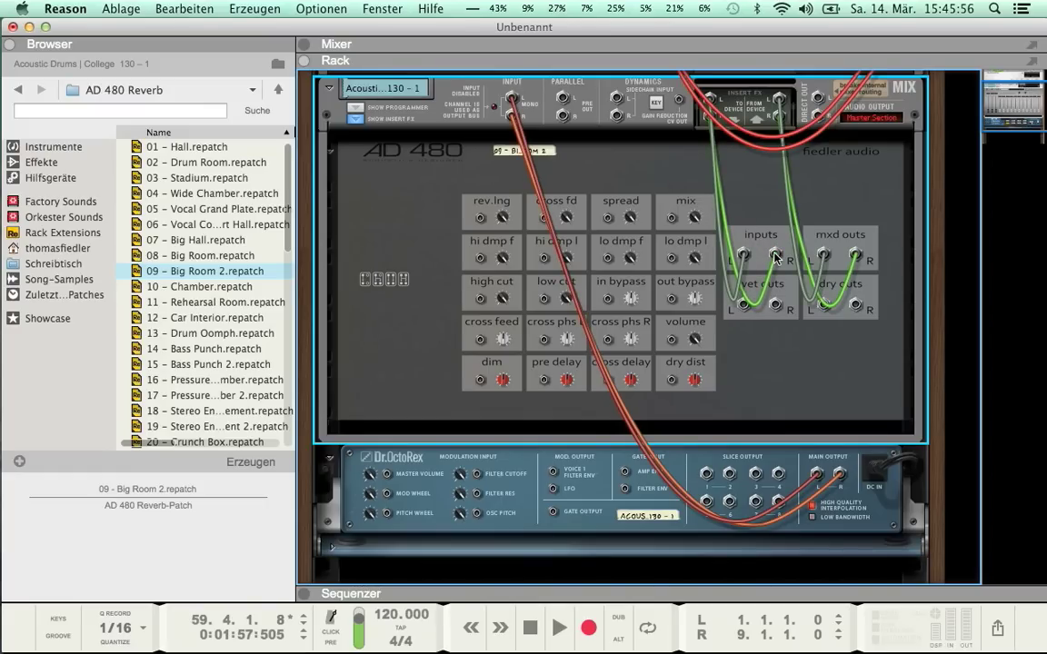
{"action": "key", "text": "Tab"}
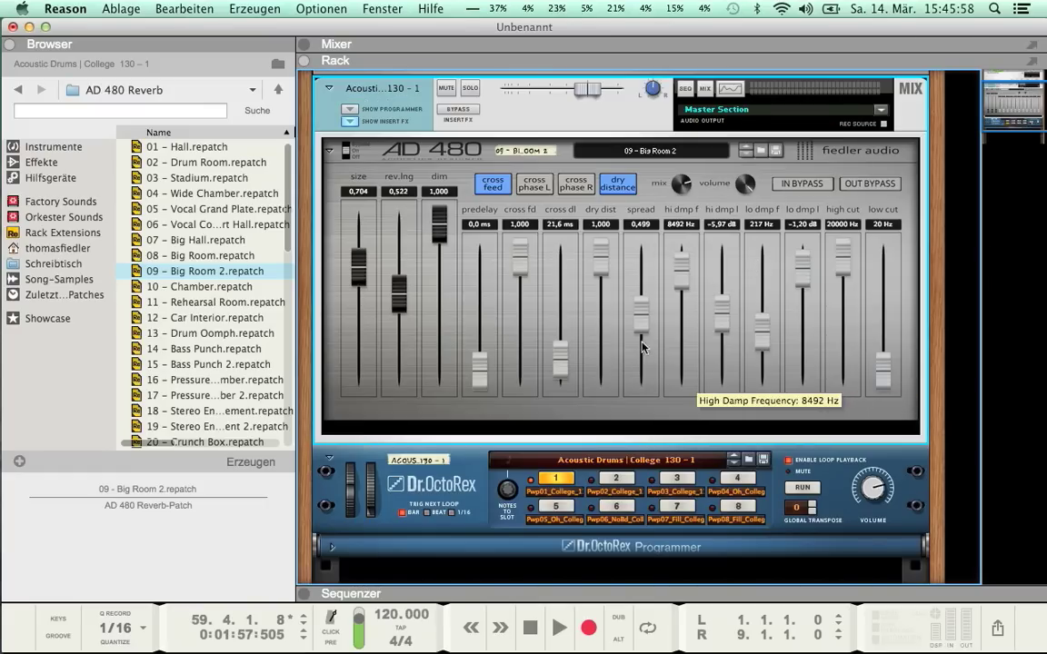
{"action": "left_click_drag", "start_coordinate": [568, 368], "coordinate": [567, 386]}
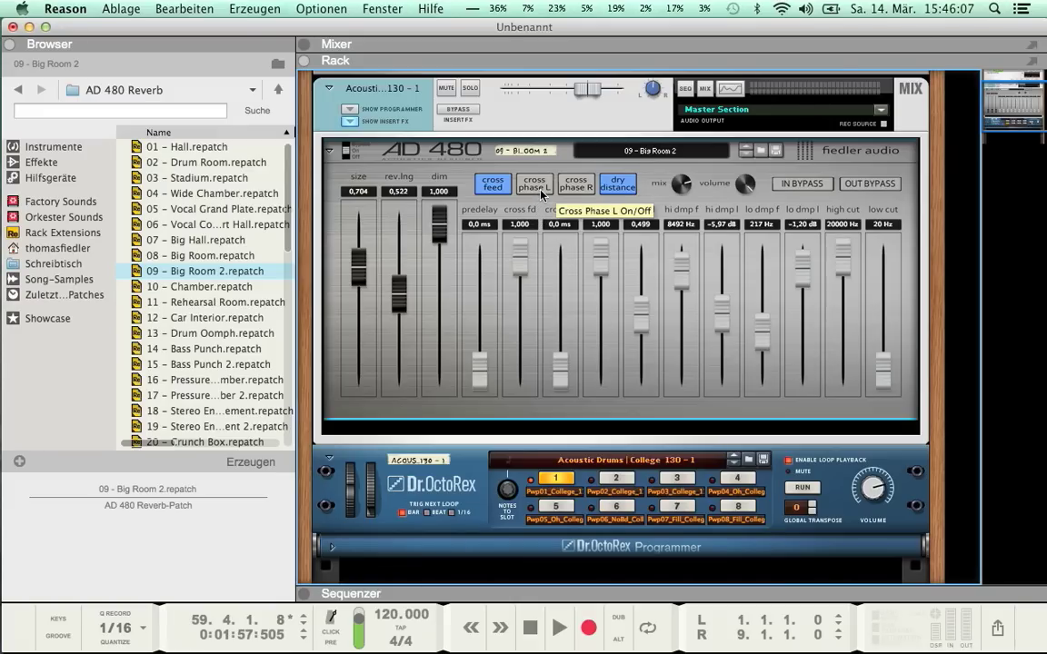
Play and stop the loop to hear the cross phase settings.
{"action": "key", "text": "space"}
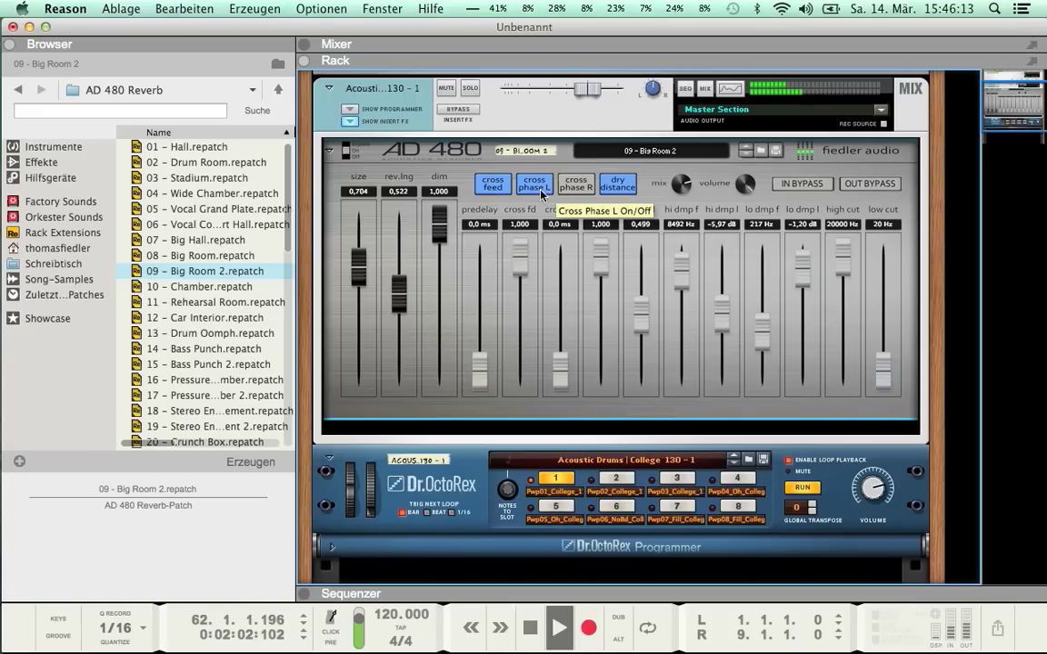
{"action": "key", "text": "space"}
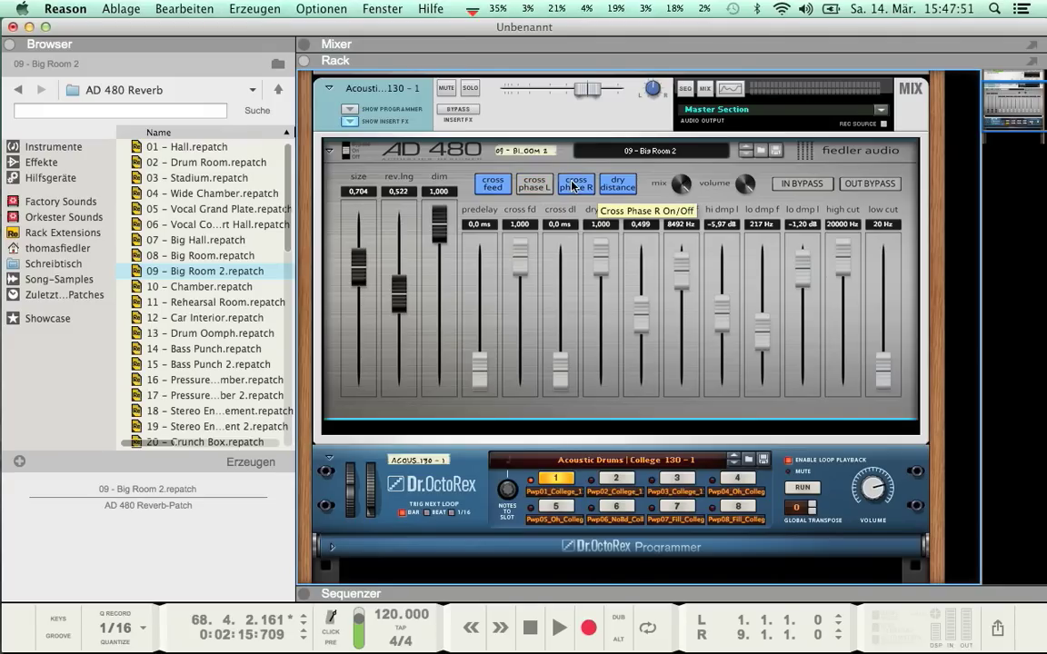
Raise cross delay to 24,4 ms and compare cross phase R on and off.
{"action": "left_click_drag", "start_coordinate": [561, 369], "coordinate": [570, 357]}
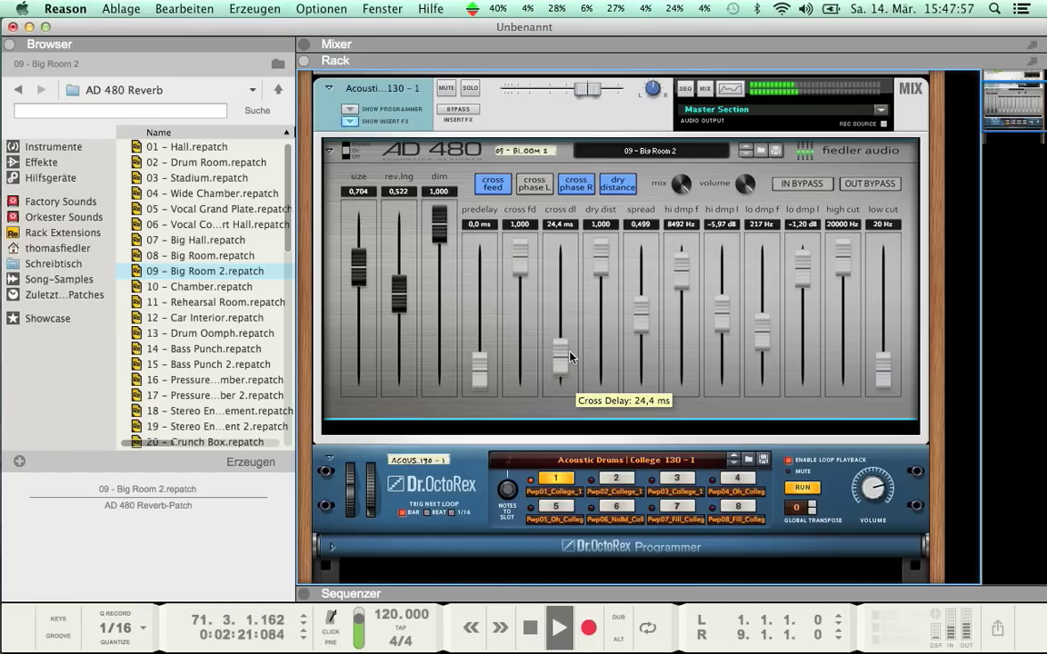
{"action": "left_click", "coordinate": [578, 187]}
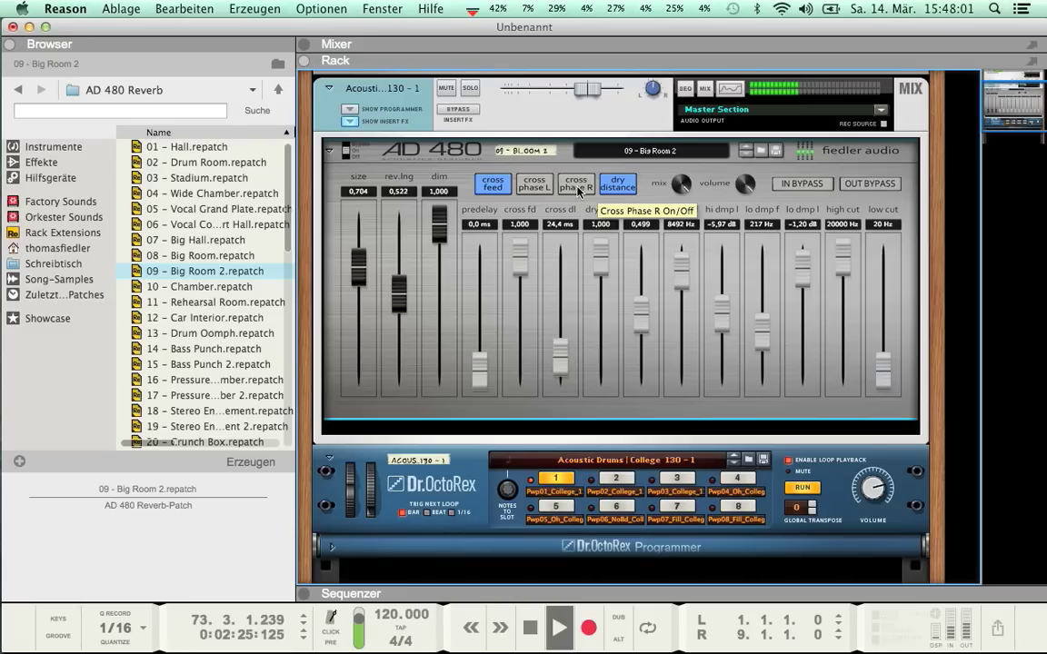
{"action": "left_click", "coordinate": [578, 187]}
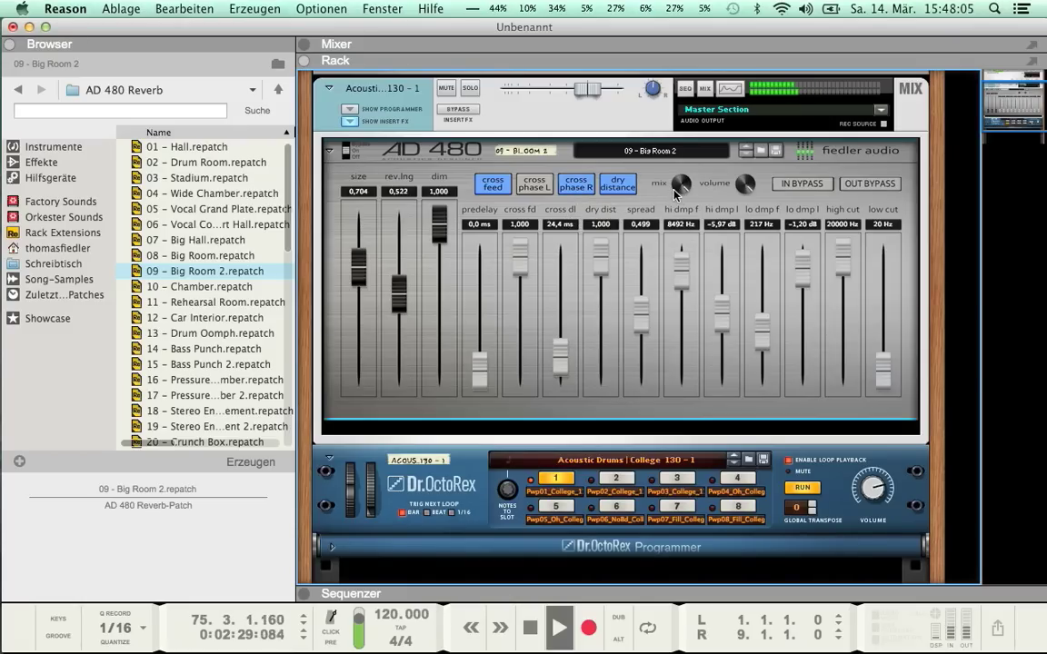
{"action": "left_click", "coordinate": [577, 188]}
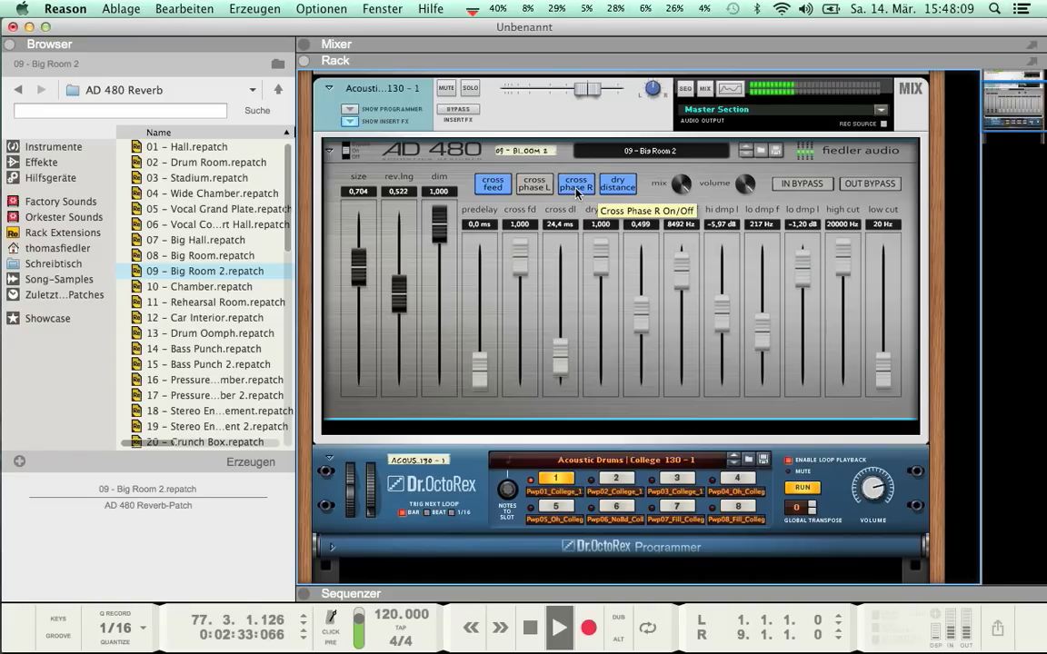
{"action": "key", "text": "space"}
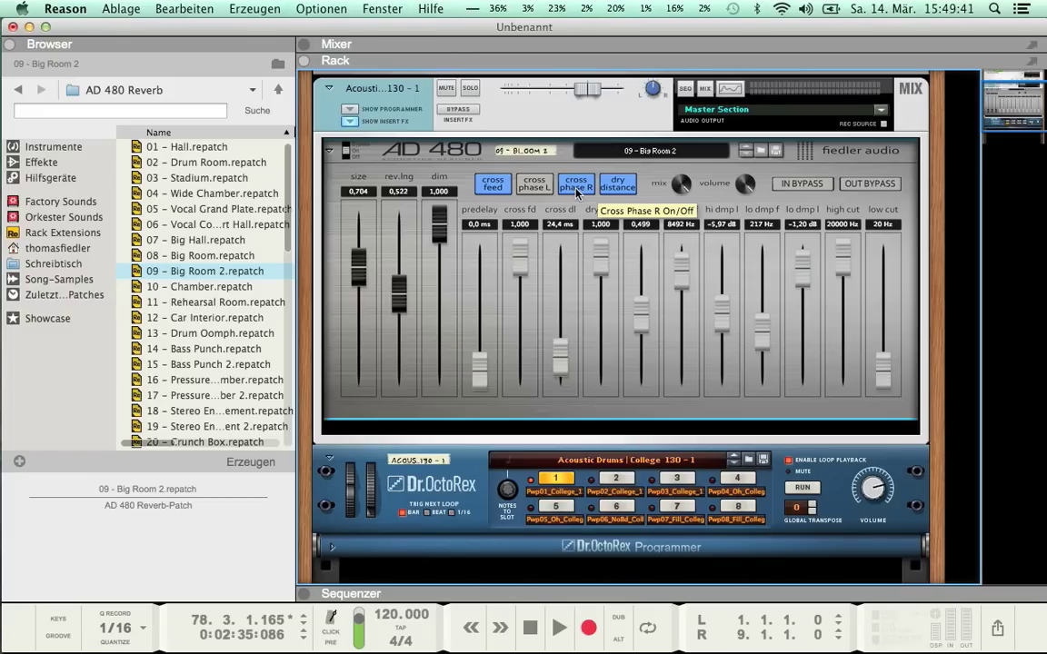
Sweep the dry distance from 0,000 up to about 0,705 and start the loop.
{"action": "left_click_drag", "start_coordinate": [600, 257], "coordinate": [546, 346]}
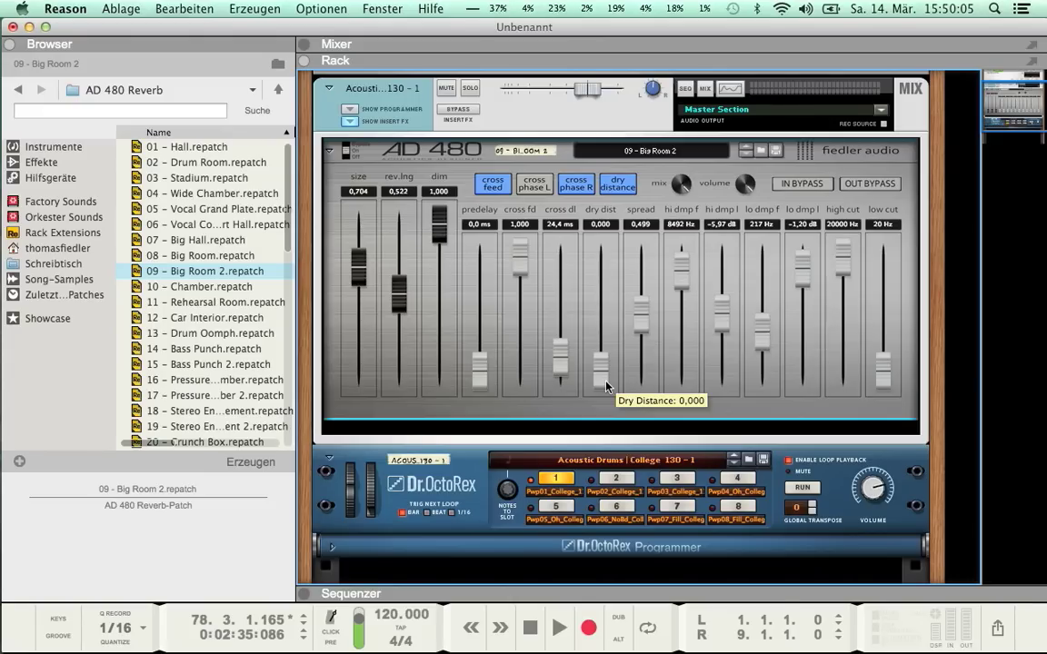
{"action": "left_click_drag", "start_coordinate": [607, 387], "coordinate": [623, 263]}
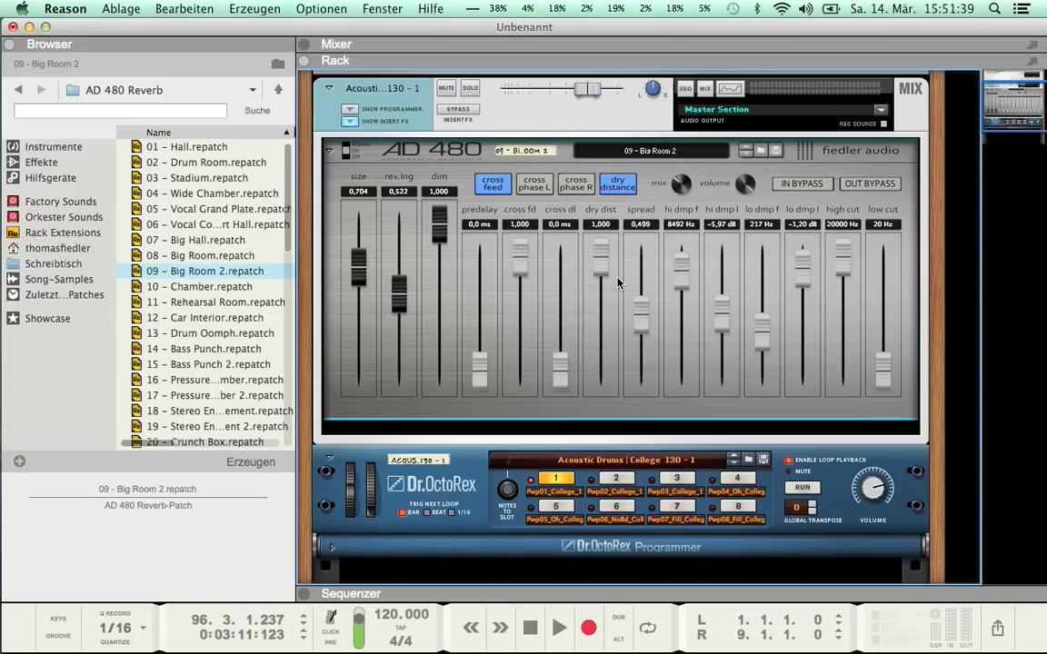
{"action": "key", "text": "space"}
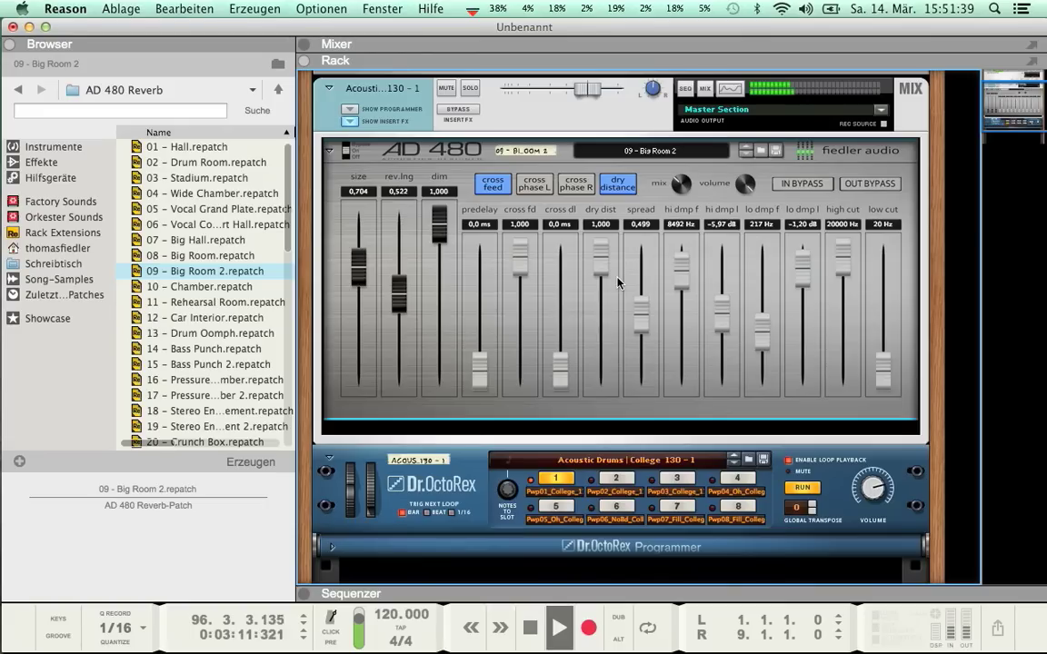
Compare the reverb with Dry Distance off and on, leave it off, and stop playback.
{"action": "left_click", "coordinate": [626, 185]}
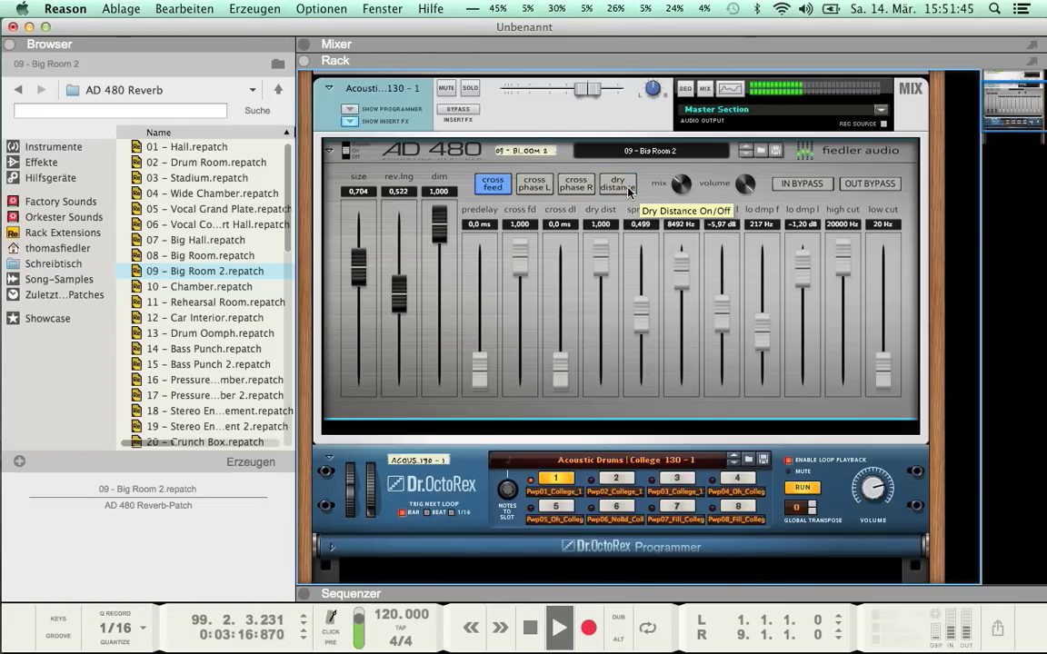
{"action": "left_click", "coordinate": [627, 185]}
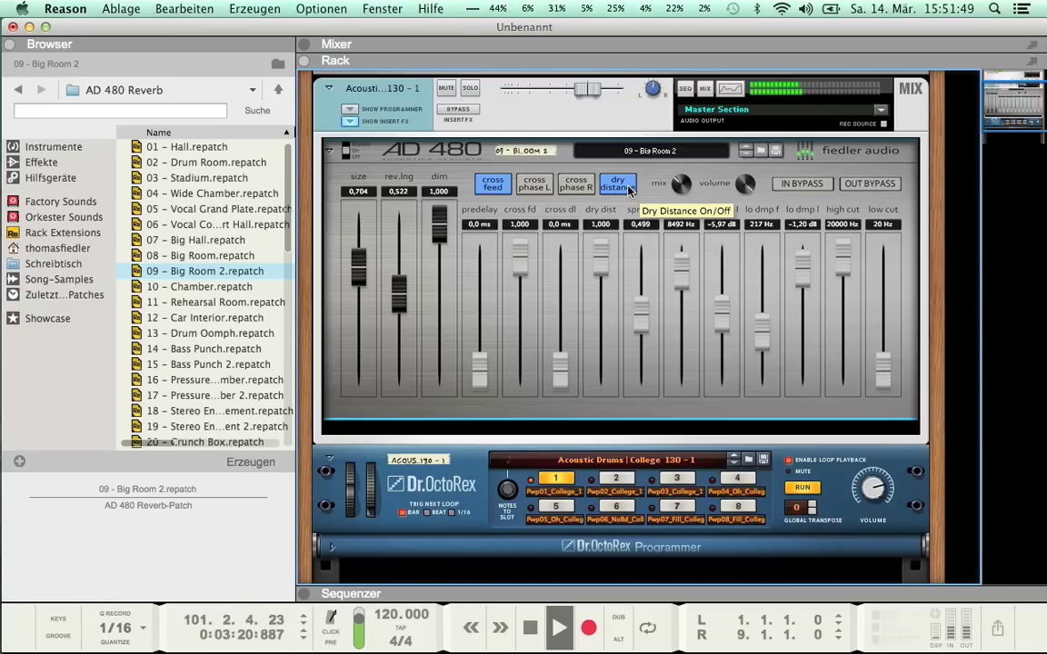
{"action": "left_click", "coordinate": [627, 185]}
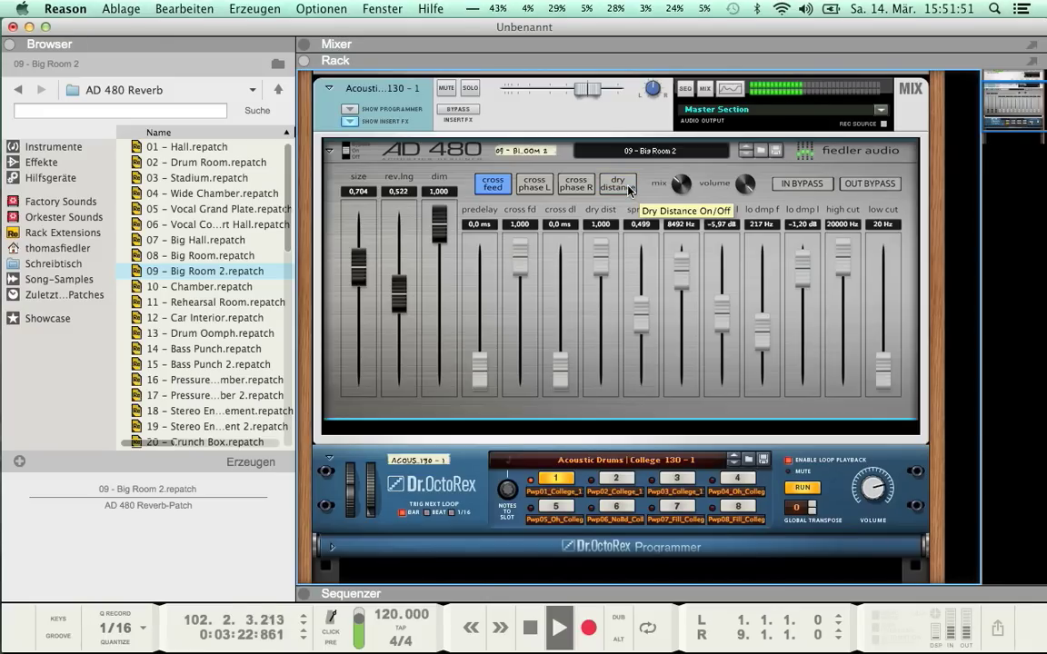
{"action": "left_click", "coordinate": [627, 185]}
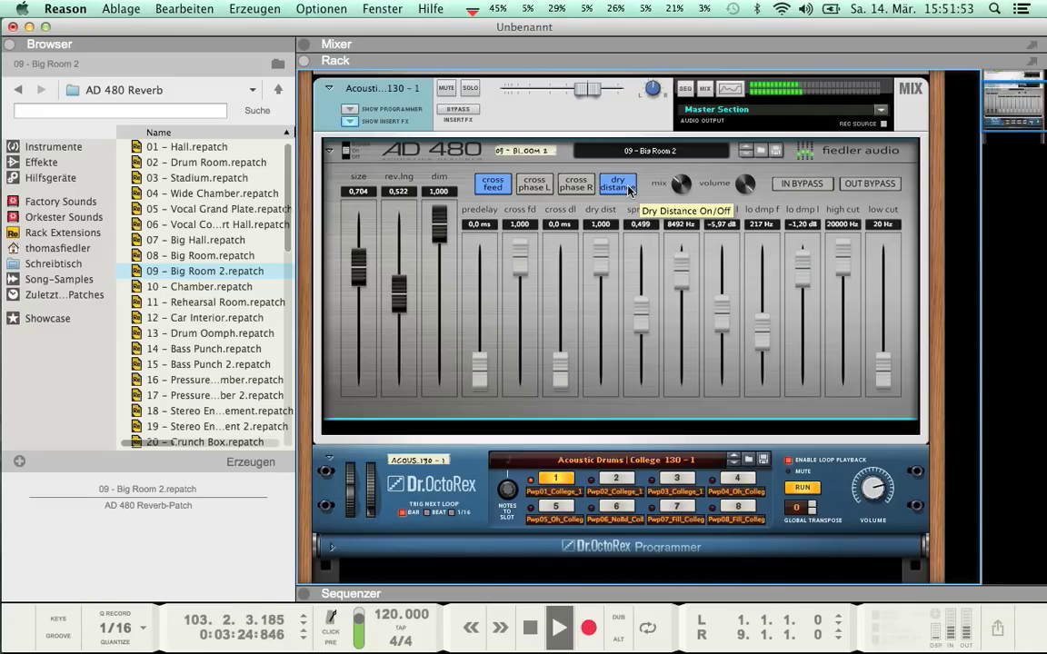
{"action": "left_click", "coordinate": [627, 185]}
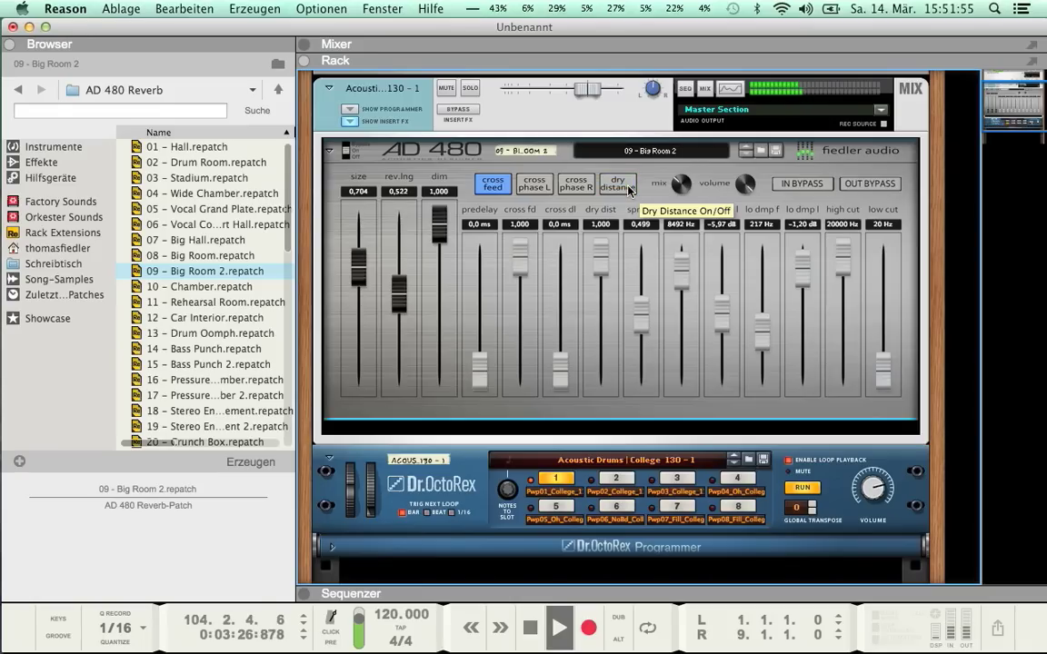
{"action": "key", "text": "space"}
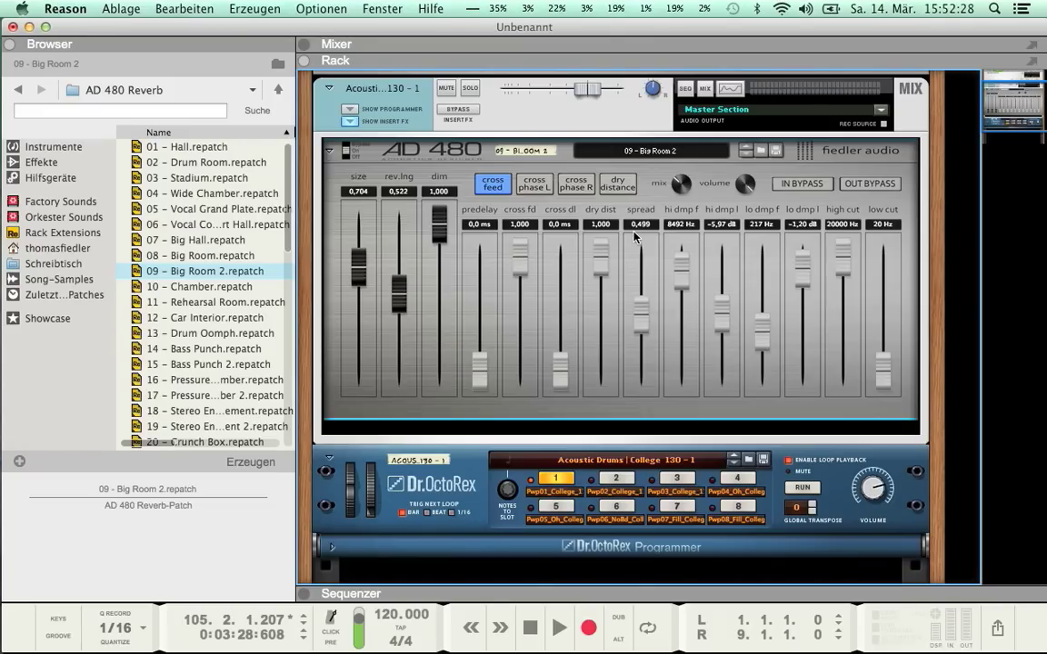
Sweep the reverb spread from 0 up to 0,492, then stop the drum loop.
{"action": "left_click_drag", "start_coordinate": [641, 314], "coordinate": [667, 316]}
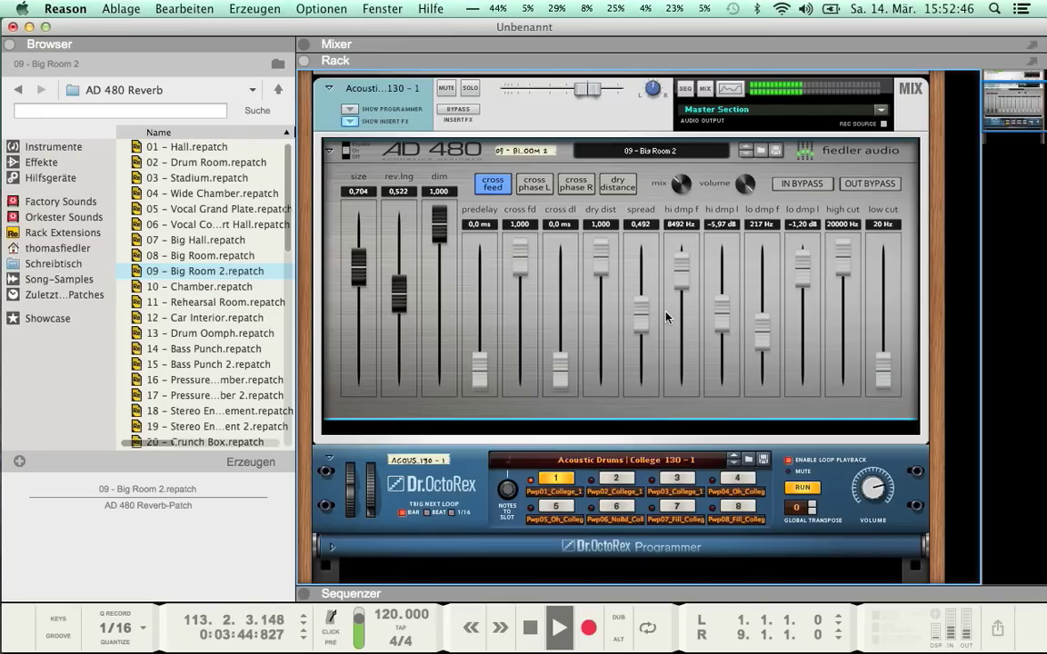
{"action": "key", "text": "space"}
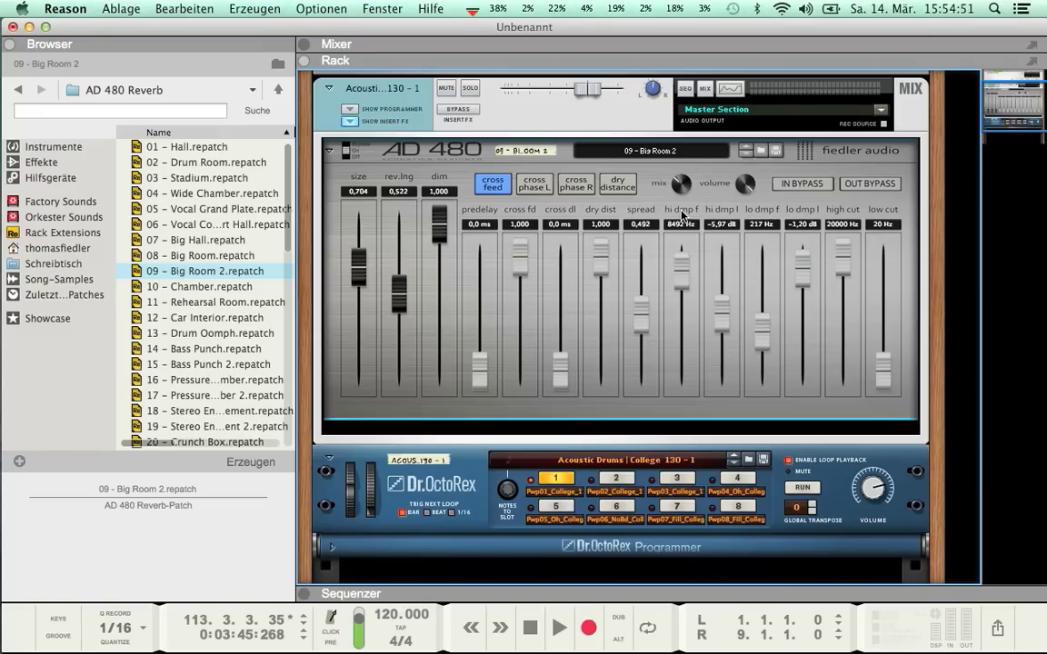
Reset the damping to neutral, then lower the high damping frequency to 6398 Hz during playback.
{"action": "left_click", "coordinate": [682, 255], "text": "super"}
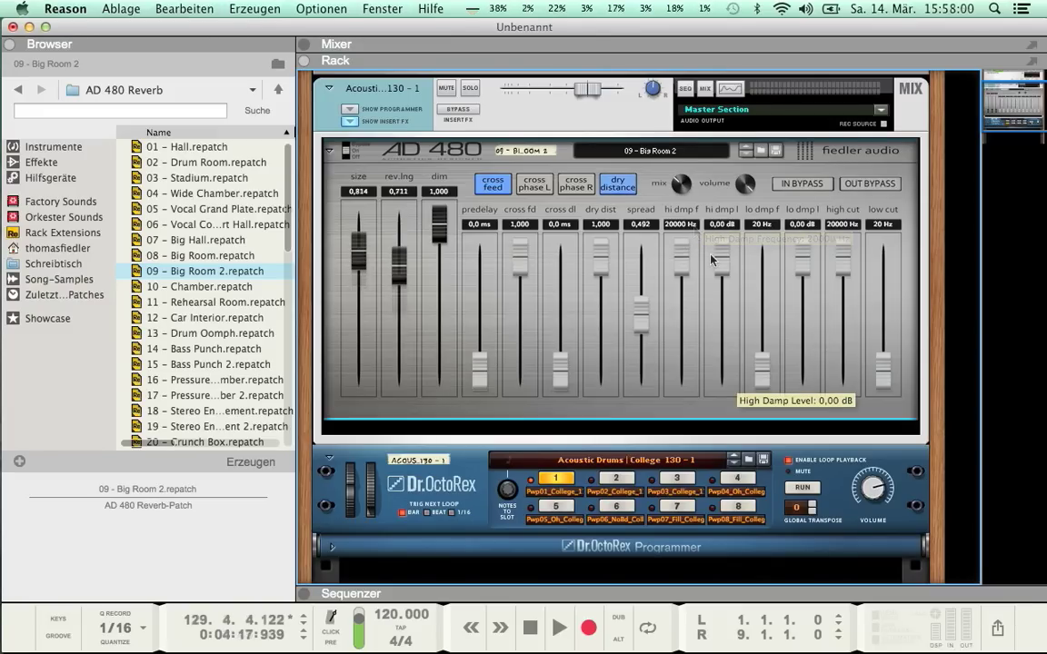
{"action": "key", "text": "space"}
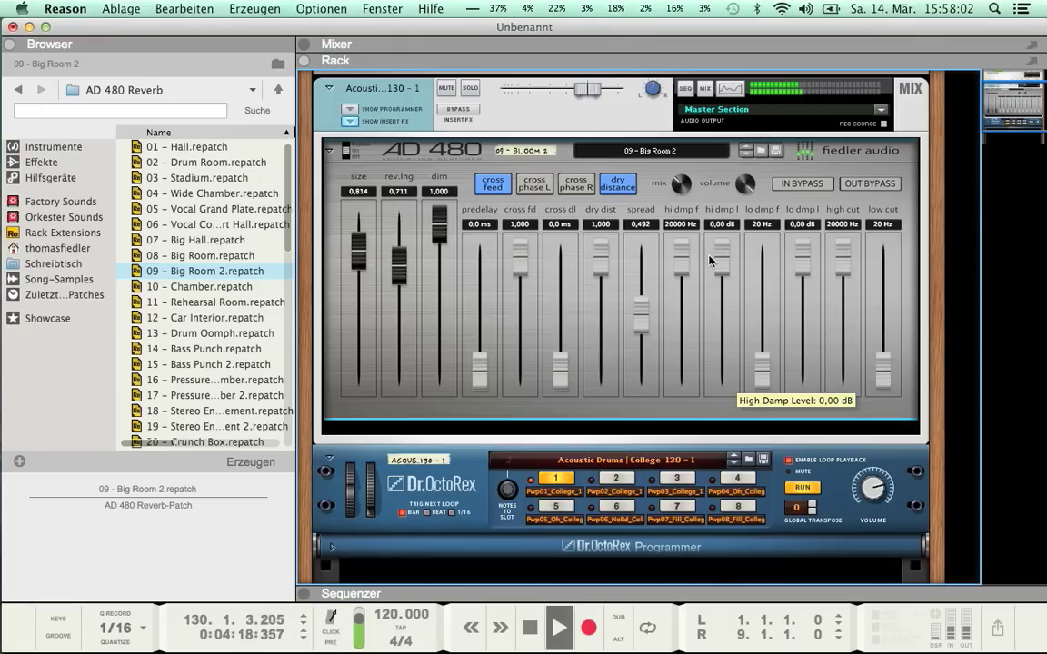
{"action": "left_click_drag", "start_coordinate": [687, 266], "coordinate": [682, 300]}
{"action": "left_click_drag", "start_coordinate": [721, 259], "coordinate": [721, 378]}
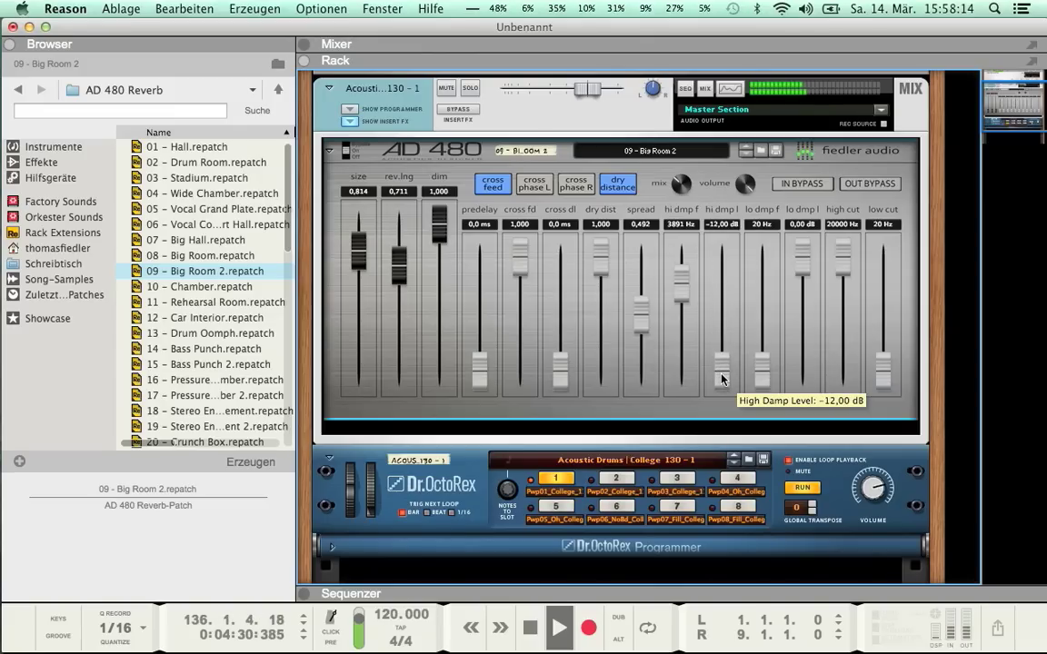
{"action": "key", "text": "space"}
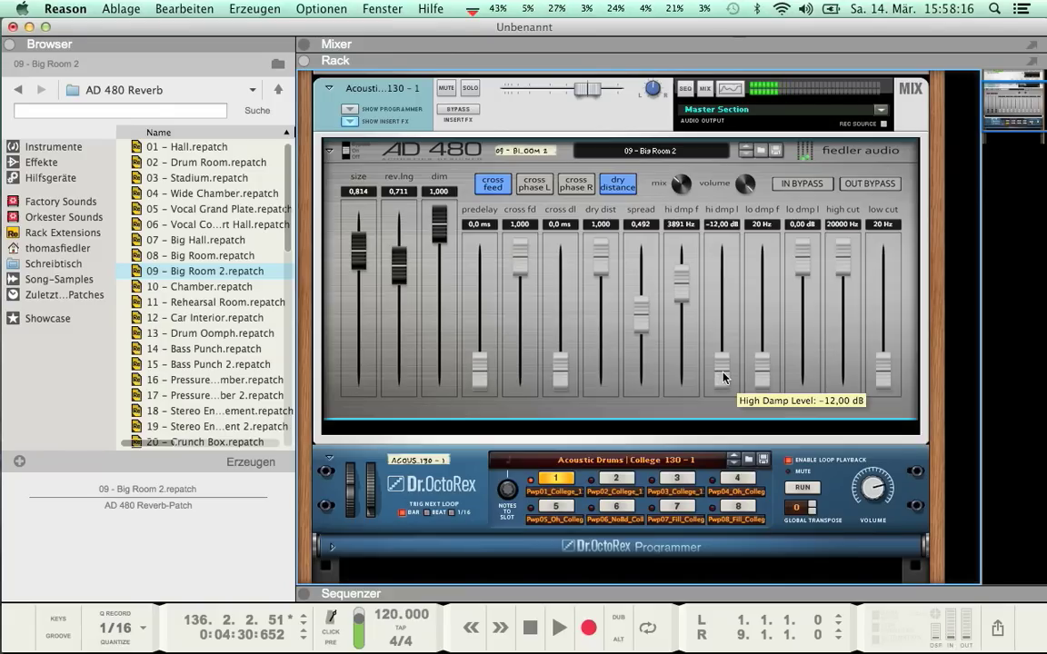
Sweep the high damping level between -2,43 and -12,00 dB, then return it to 20000 Hz and 0,00 dB.
{"action": "left_click_drag", "start_coordinate": [724, 378], "coordinate": [734, 287]}
{"action": "key", "text": "space"}
{"action": "key", "text": "space"}
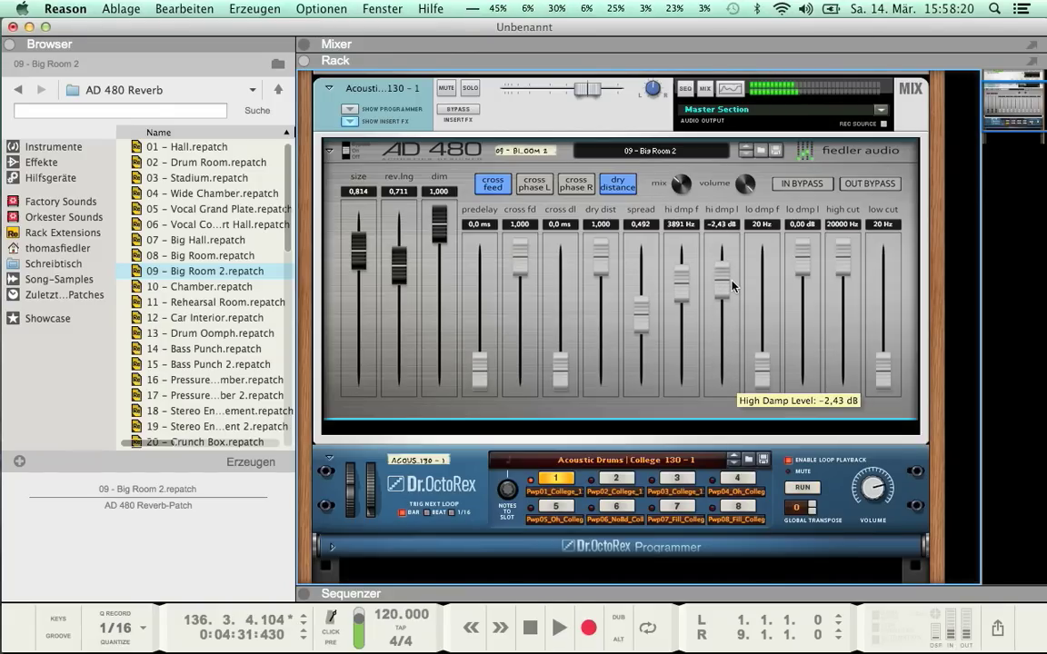
{"action": "left_click_drag", "start_coordinate": [733, 288], "coordinate": [721, 313]}
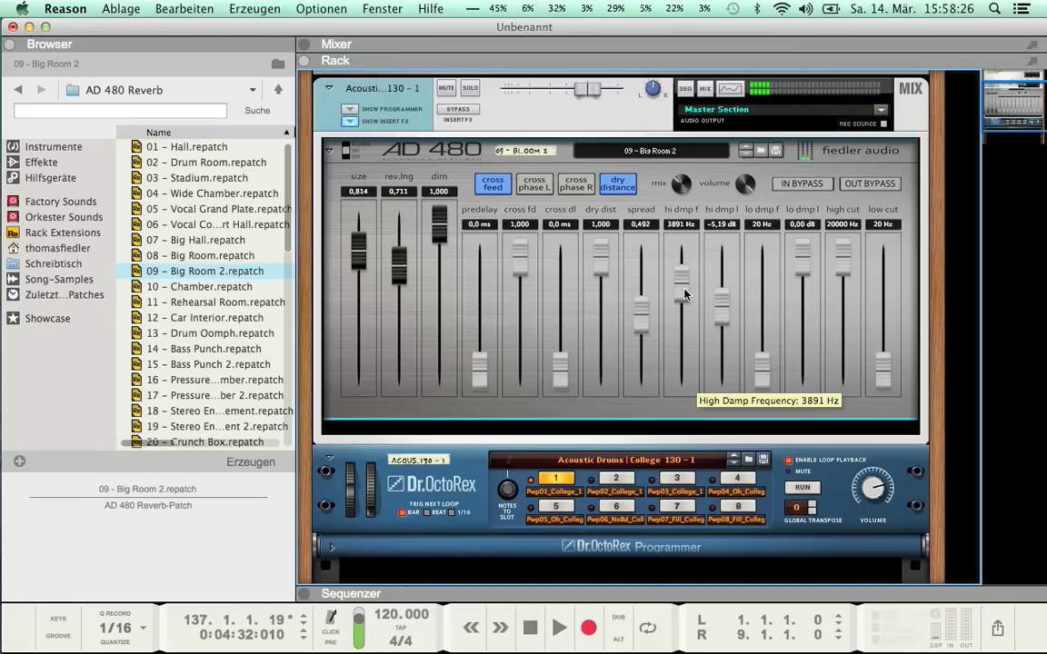
{"action": "left_click_drag", "start_coordinate": [722, 307], "coordinate": [714, 377]}
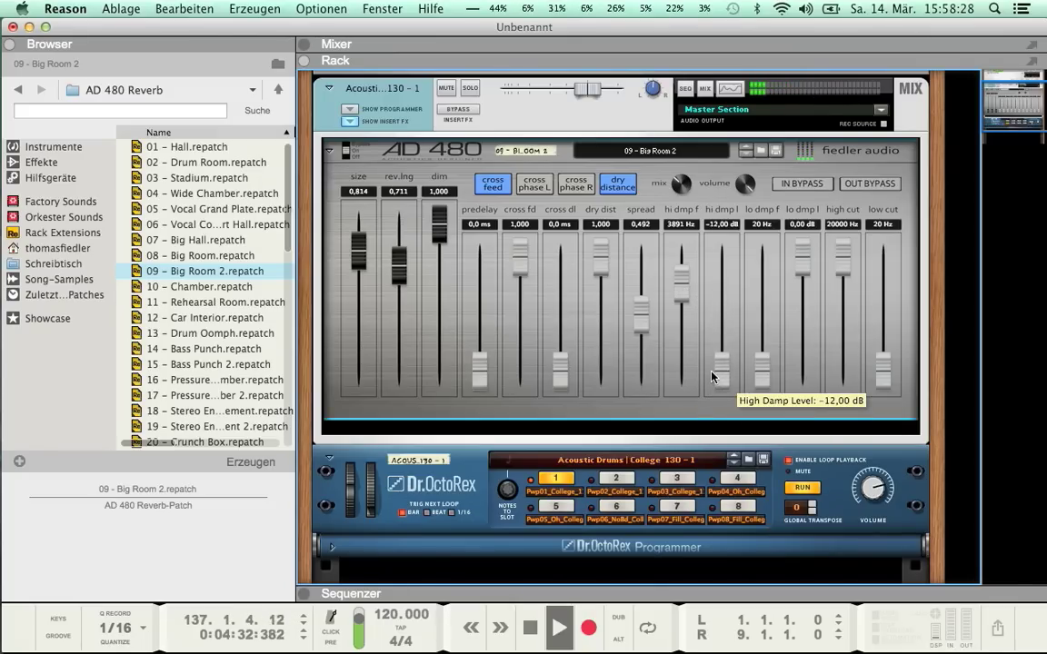
{"action": "key", "text": "space"}
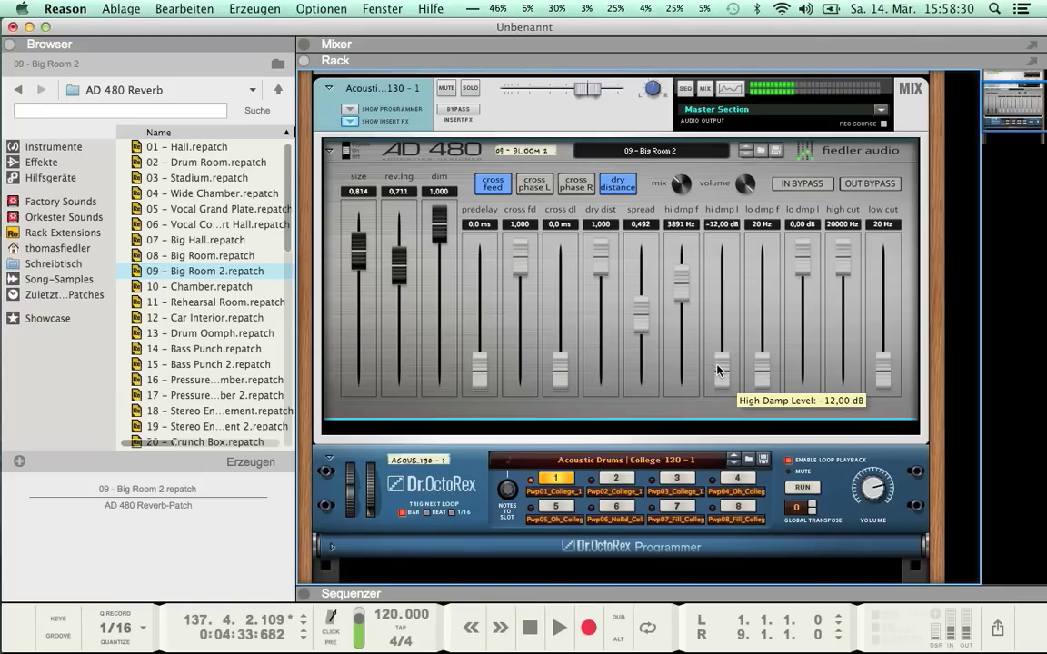
{"action": "left_click_drag", "start_coordinate": [717, 370], "coordinate": [732, 258]}
{"action": "left_click_drag", "start_coordinate": [688, 292], "coordinate": [694, 255]}
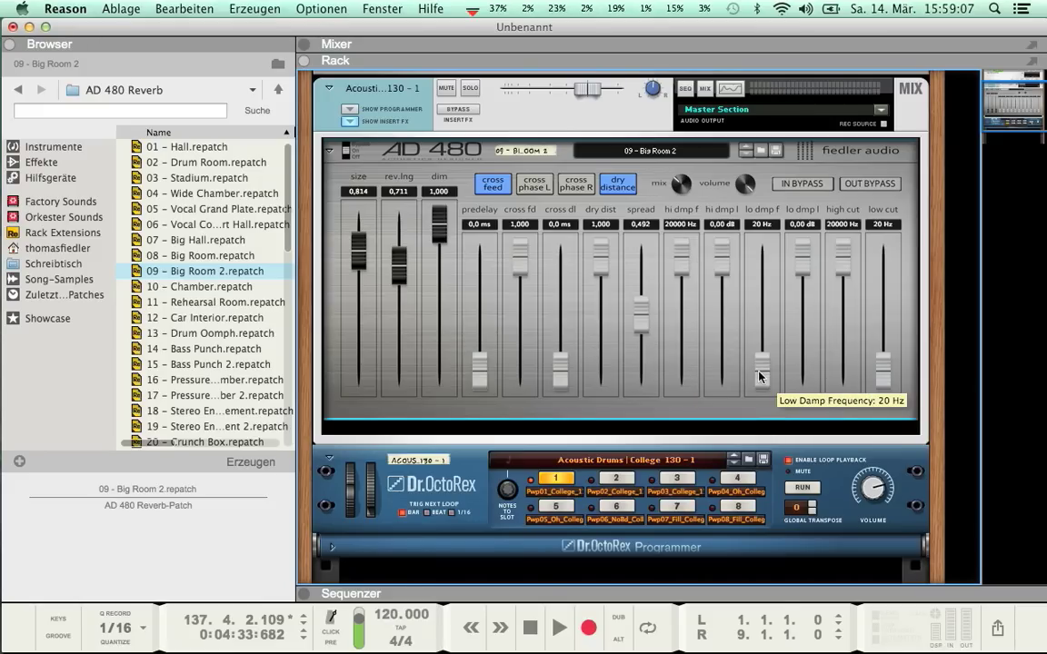
{"action": "key", "text": "space"}
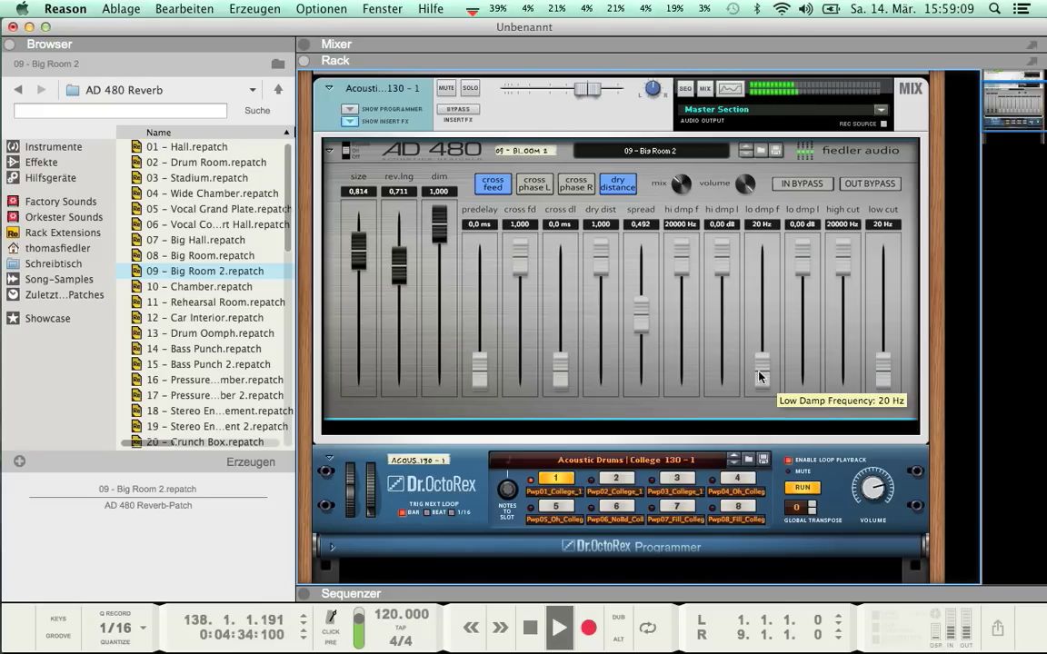
{"action": "left_click_drag", "start_coordinate": [760, 376], "coordinate": [765, 333]}
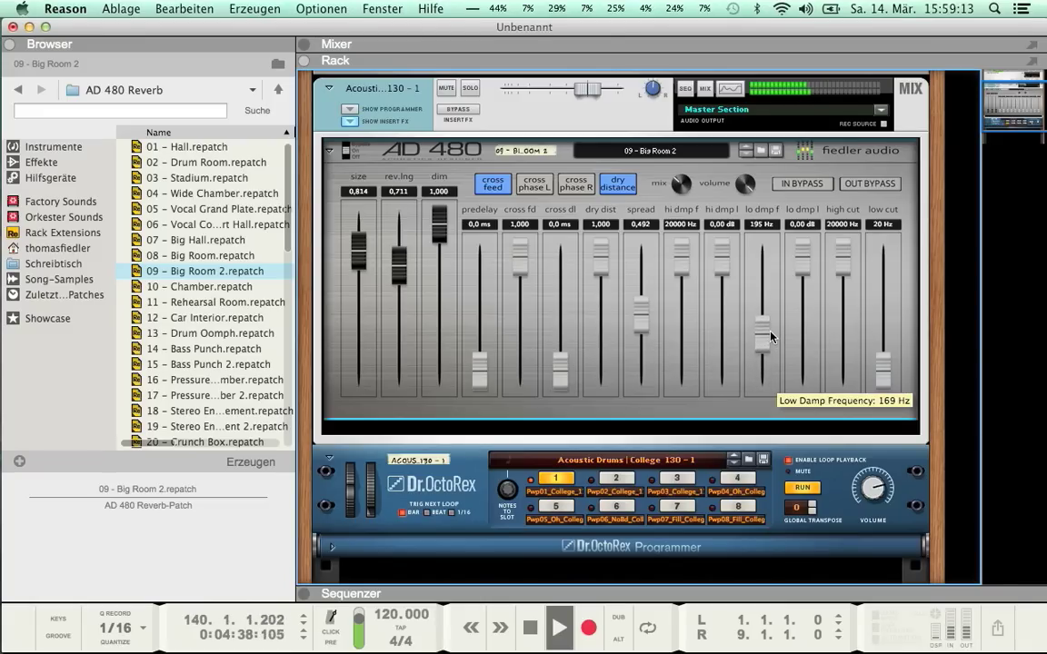
{"action": "mouse_move", "coordinate": [802, 258]}
{"action": "left_mouse_down"}
{"action": "mouse_move", "coordinate": [793, 379]}
{"action": "mouse_move", "coordinate": [818, 255]}
{"action": "left_mouse_up"}
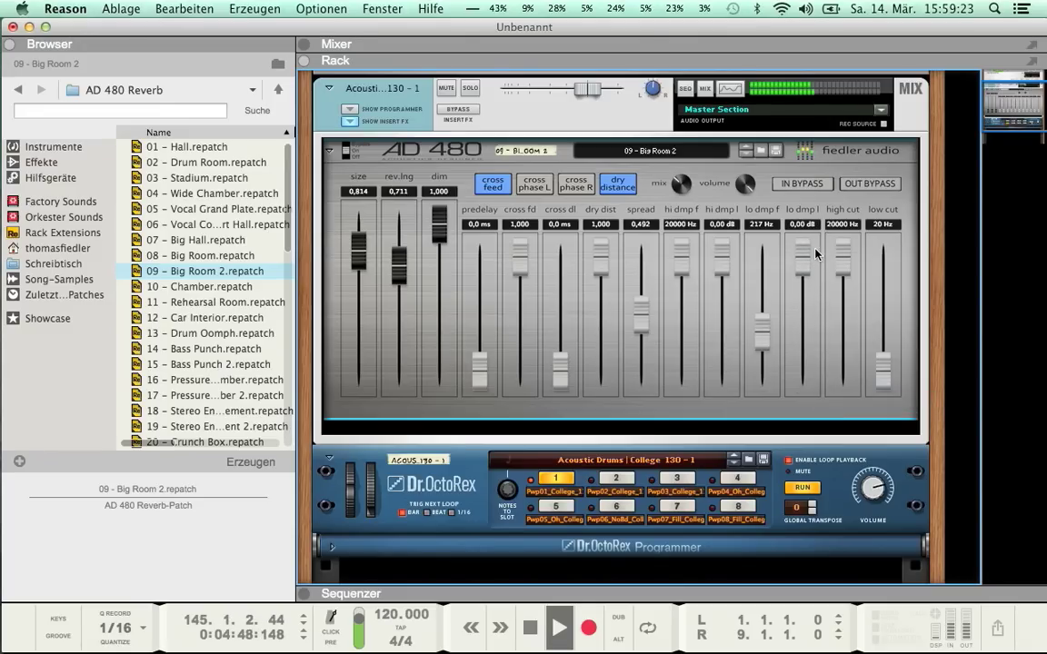
{"action": "key", "text": "space"}
{"action": "left_click_drag", "start_coordinate": [803, 260], "coordinate": [789, 380]}
{"action": "key", "text": "space"}
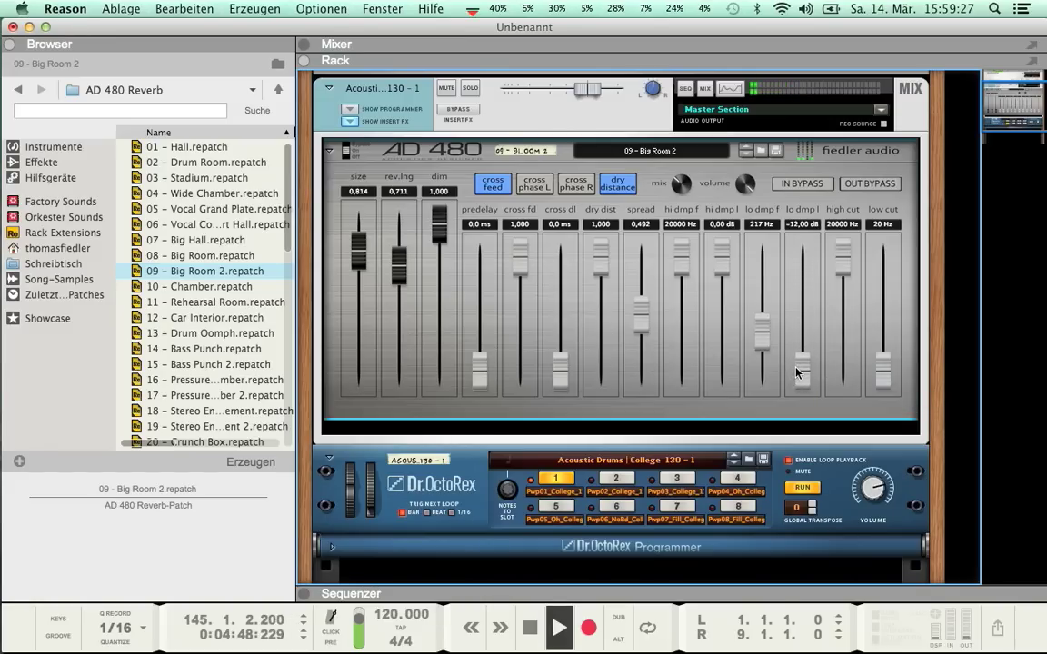
{"action": "left_click_drag", "start_coordinate": [800, 370], "coordinate": [812, 274]}
{"action": "key", "text": "space"}
{"action": "key", "text": "space"}
{"action": "key", "text": "space"}
{"action": "key", "text": "space"}
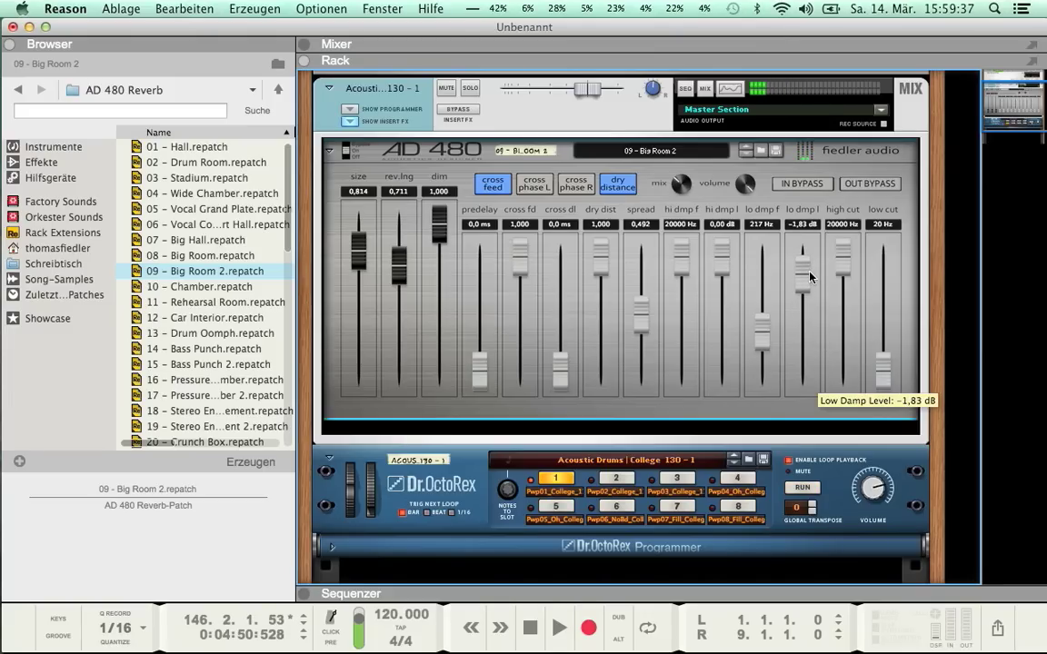
{"action": "left_click_drag", "start_coordinate": [810, 277], "coordinate": [810, 247]}
{"action": "left_click_drag", "start_coordinate": [762, 331], "coordinate": [757, 390]}
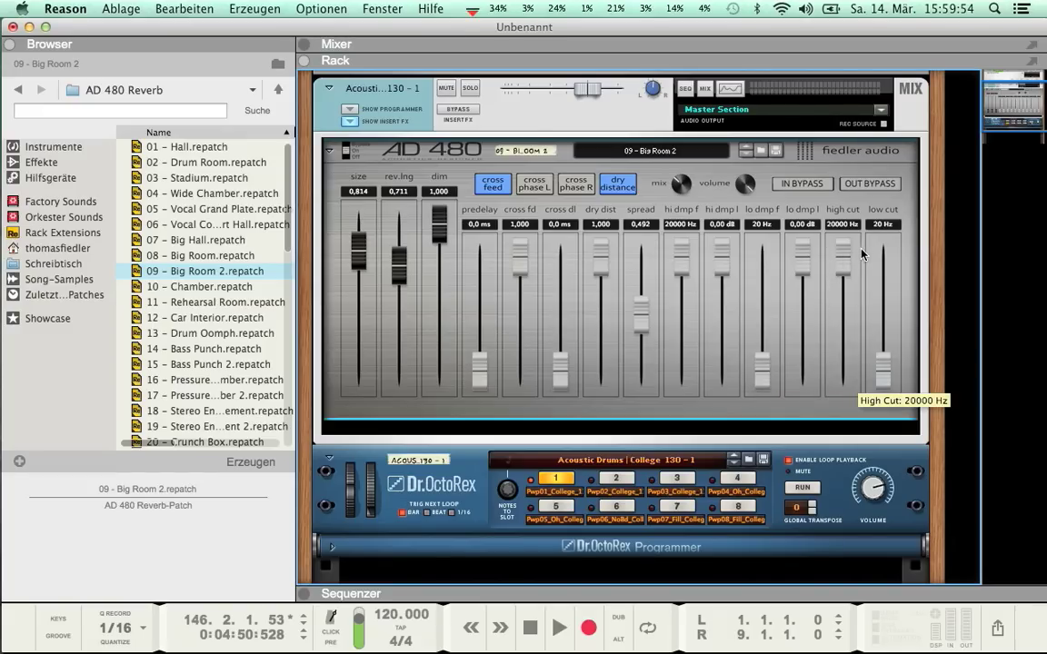
{"action": "key", "text": "space"}
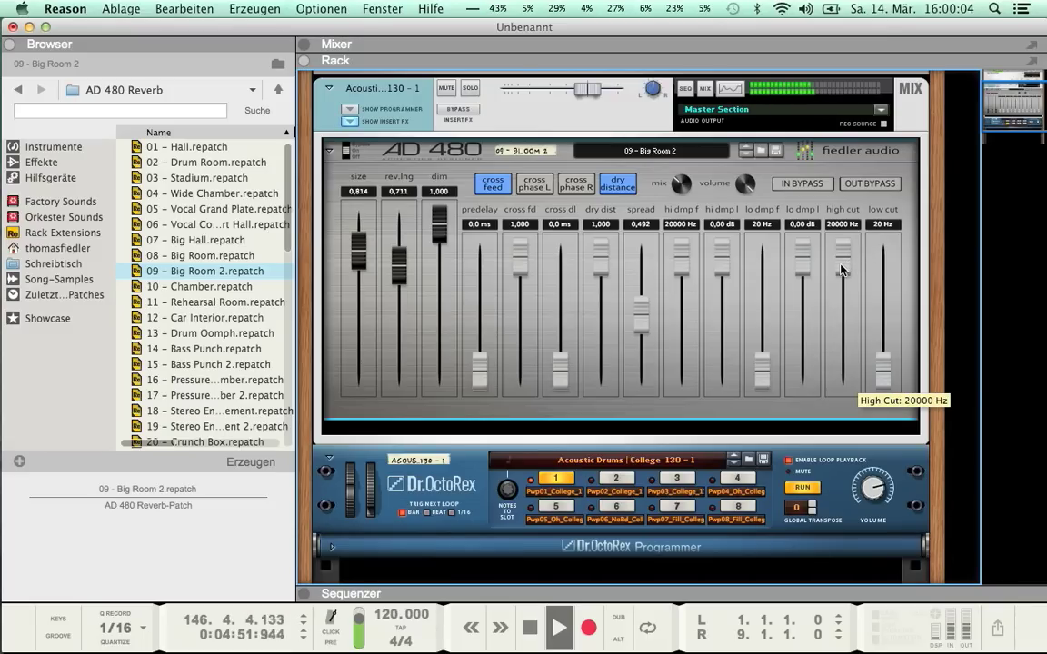
{"action": "mouse_move", "coordinate": [843, 271]}
{"action": "left_mouse_down"}
{"action": "mouse_move", "coordinate": [841, 341]}
{"action": "mouse_move", "coordinate": [854, 265]}
{"action": "left_mouse_up"}
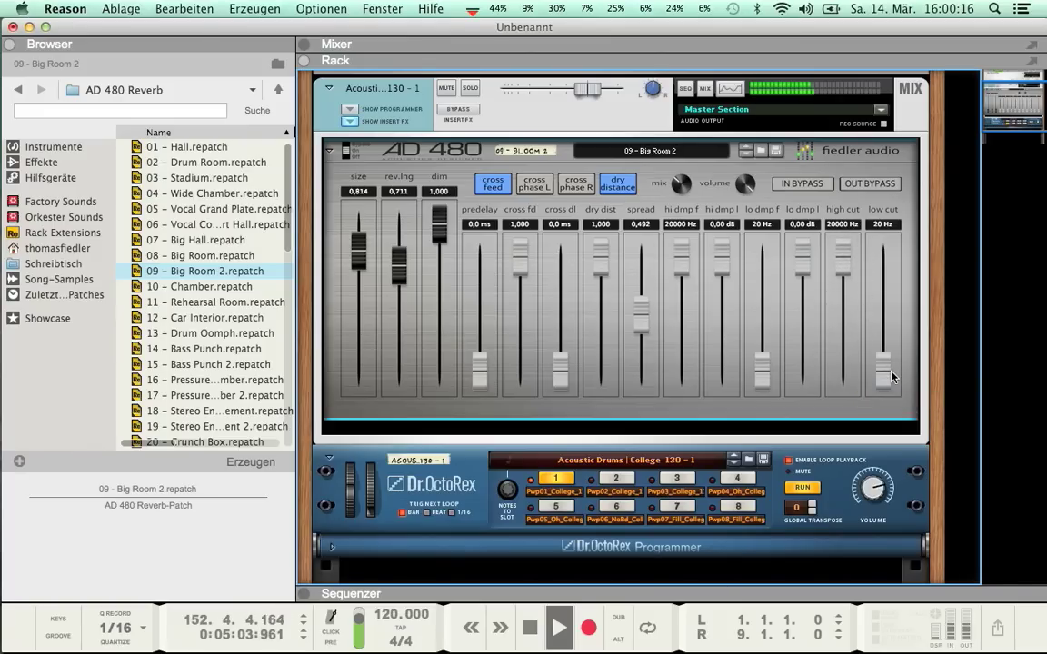
{"action": "mouse_move", "coordinate": [884, 366]}
{"action": "left_mouse_down"}
{"action": "mouse_move", "coordinate": [903, 283]}
{"action": "mouse_move", "coordinate": [891, 357]}
{"action": "mouse_move", "coordinate": [879, 372]}
{"action": "left_mouse_up"}
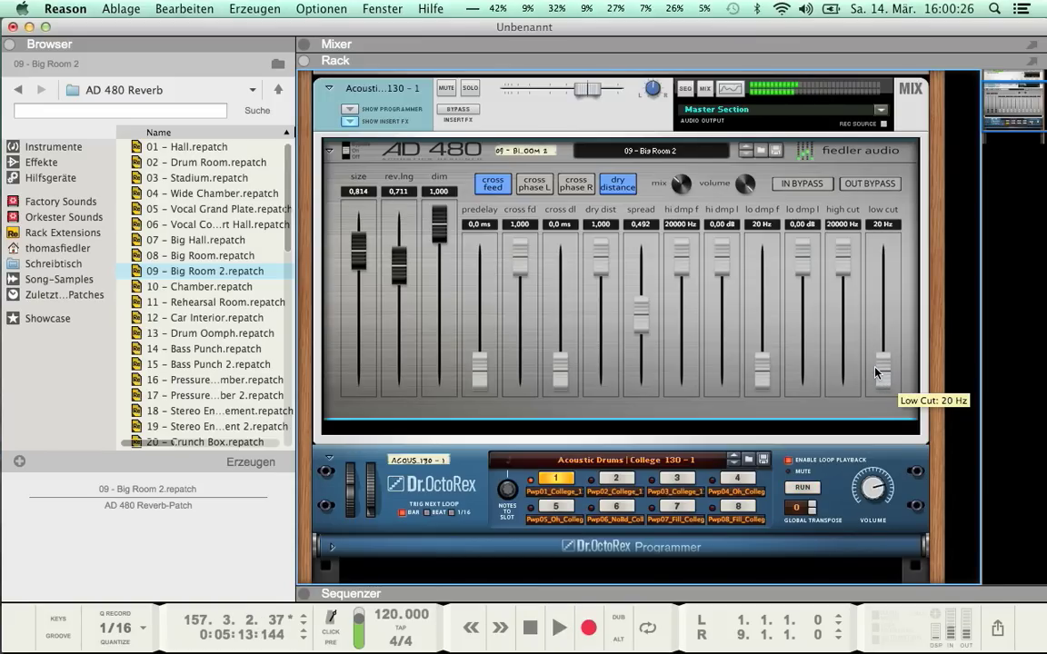